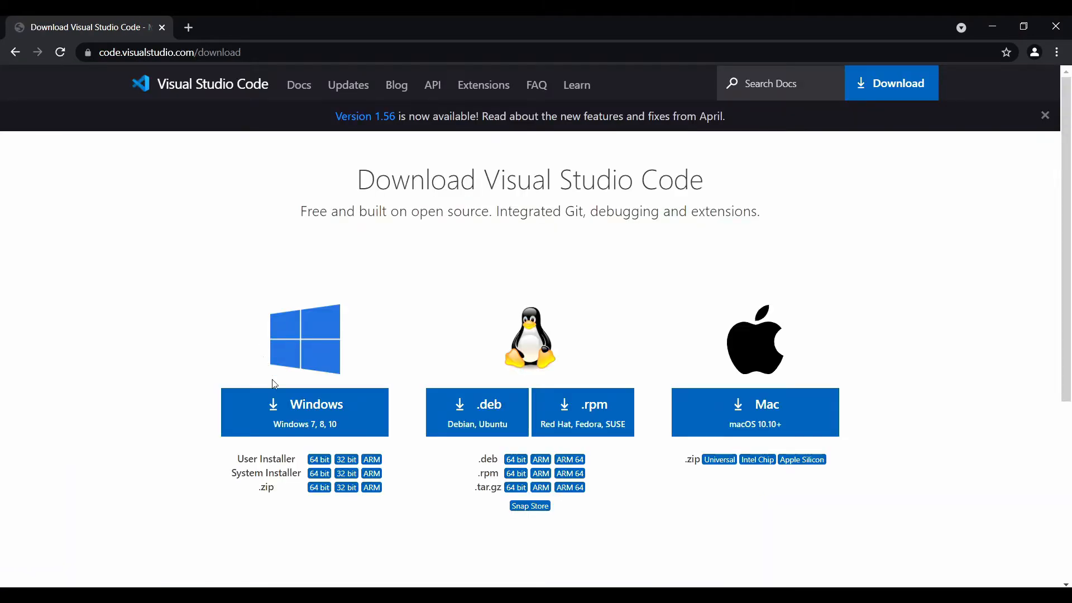
Step: Download the Windows version of Visual Studio Code and search the web for winlibs in a new tab
left_click(288, 422)
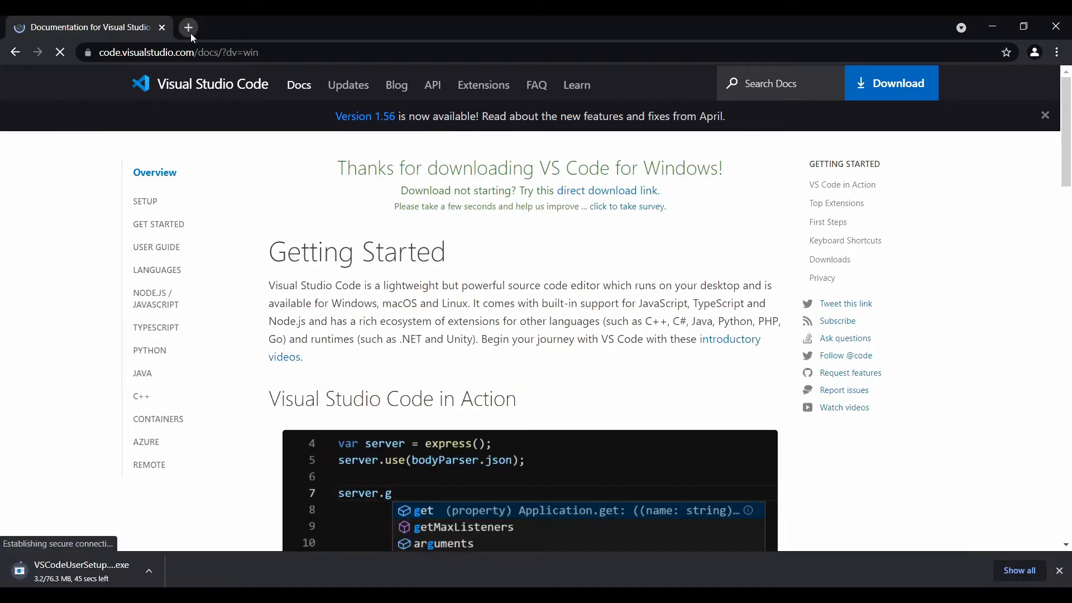
left_click(189, 33)
type("w")
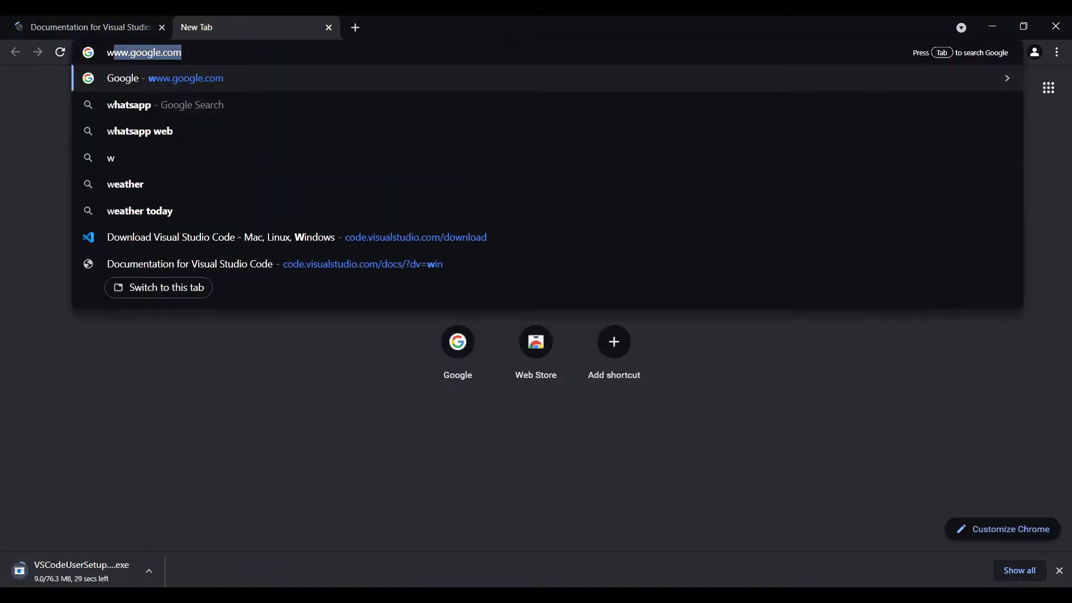
type("inlibs")
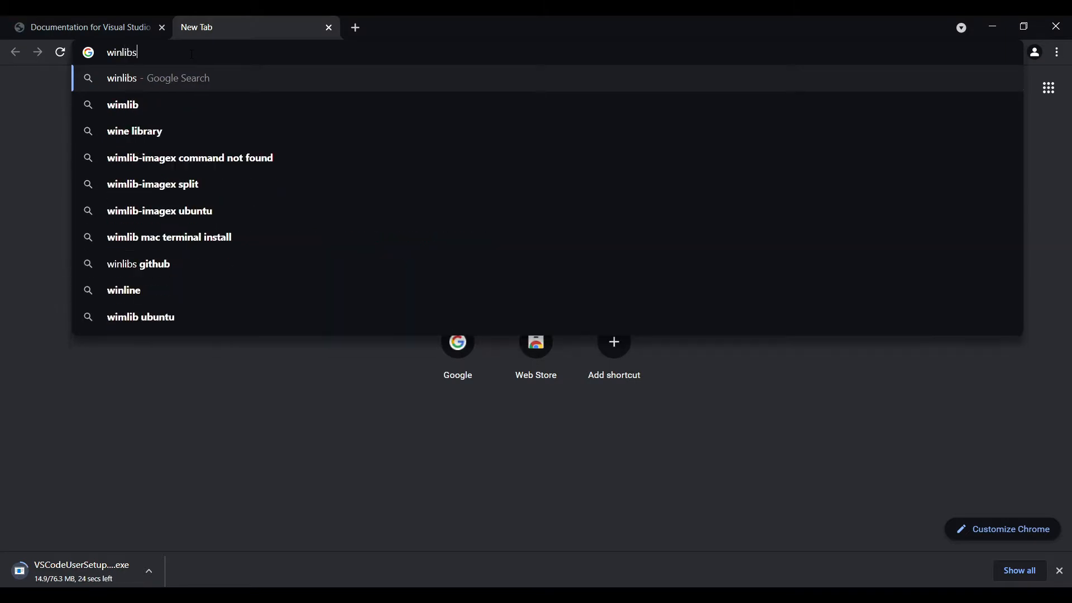
key("Return")
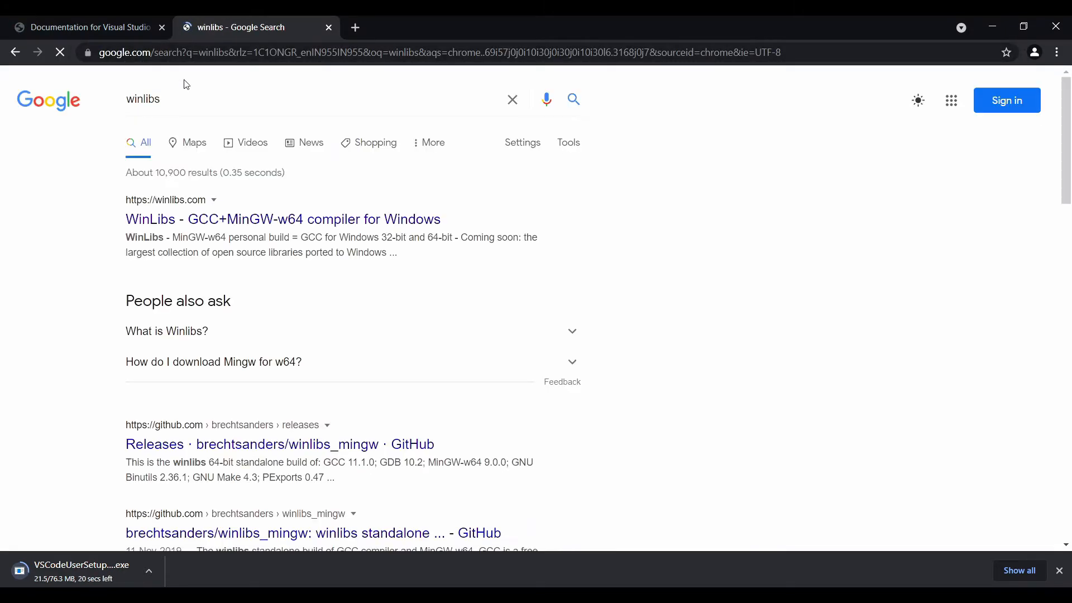
Step: From the WinLibs site, download the GCC 11.1.0 Win64 7-Zip archive without LLVM/Clang/LLD/LLDB, and close the browser
left_click(177, 225)
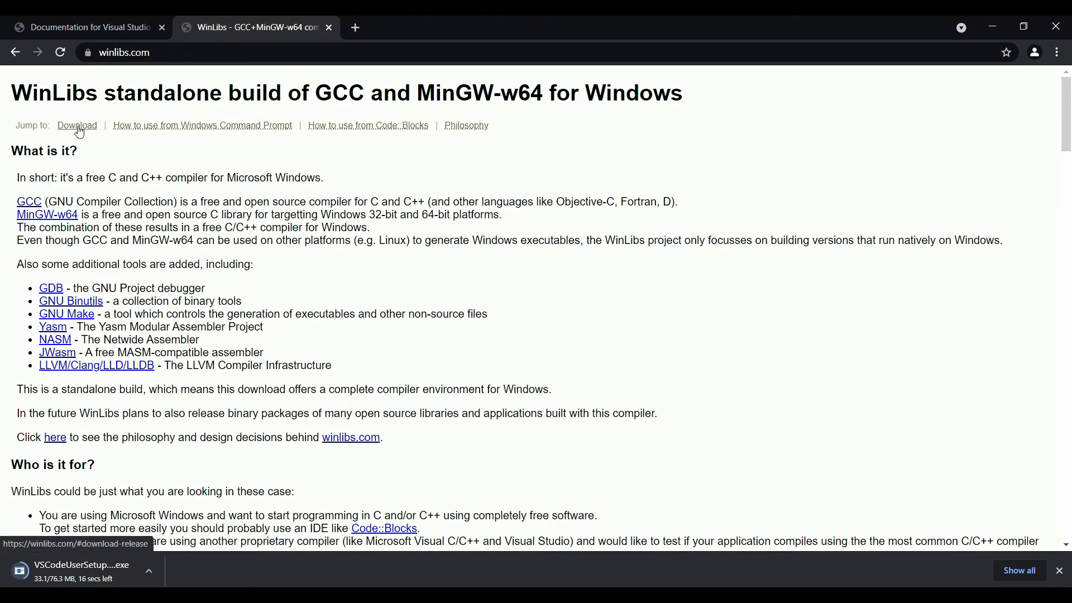
left_click(78, 126)
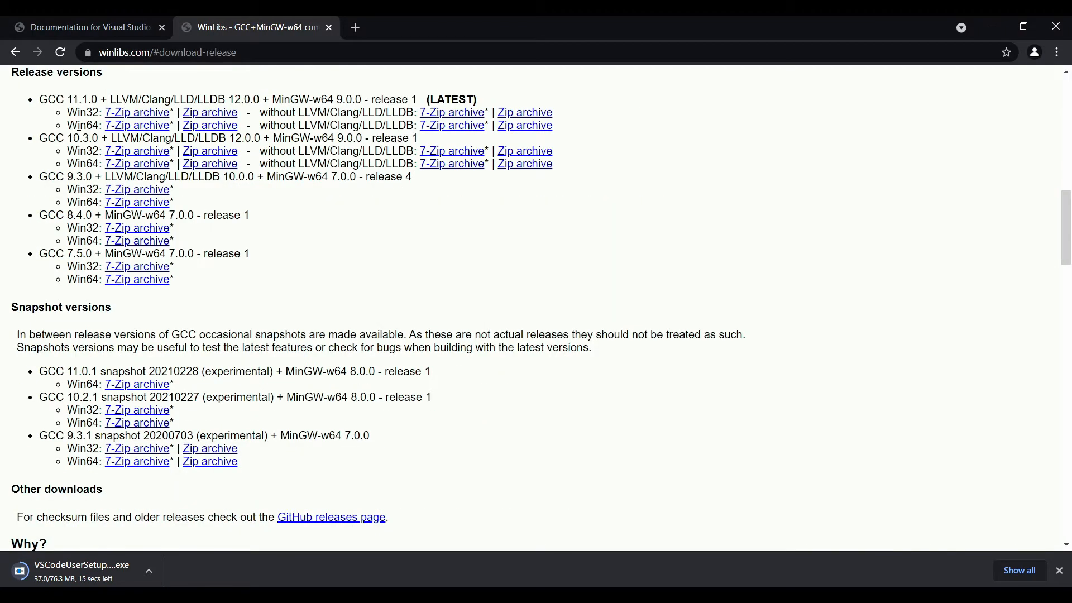
left_click_drag(51, 100, 93, 102)
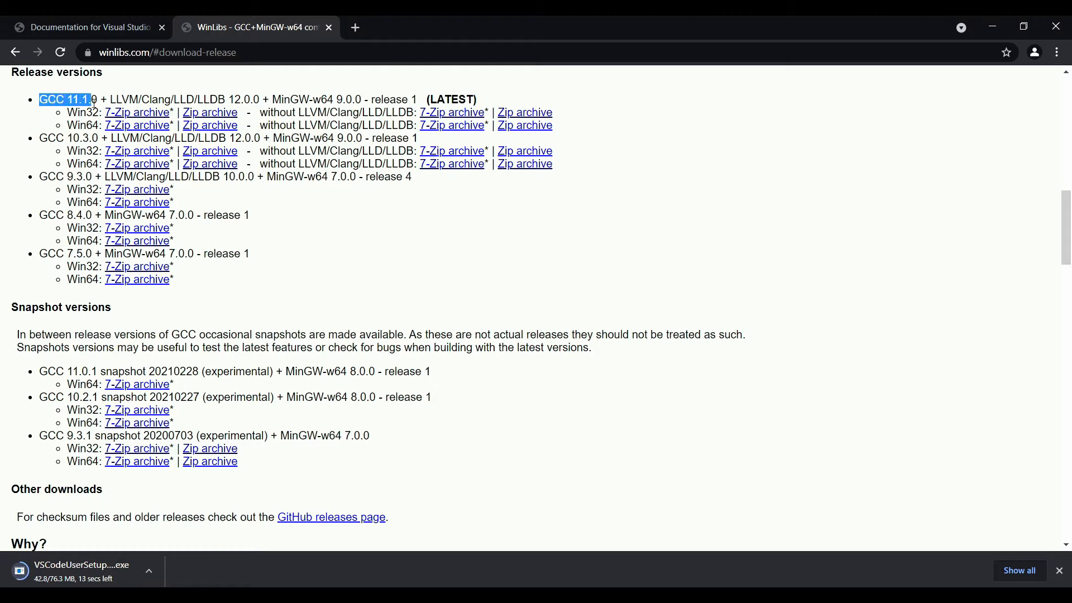
left_click(86, 135)
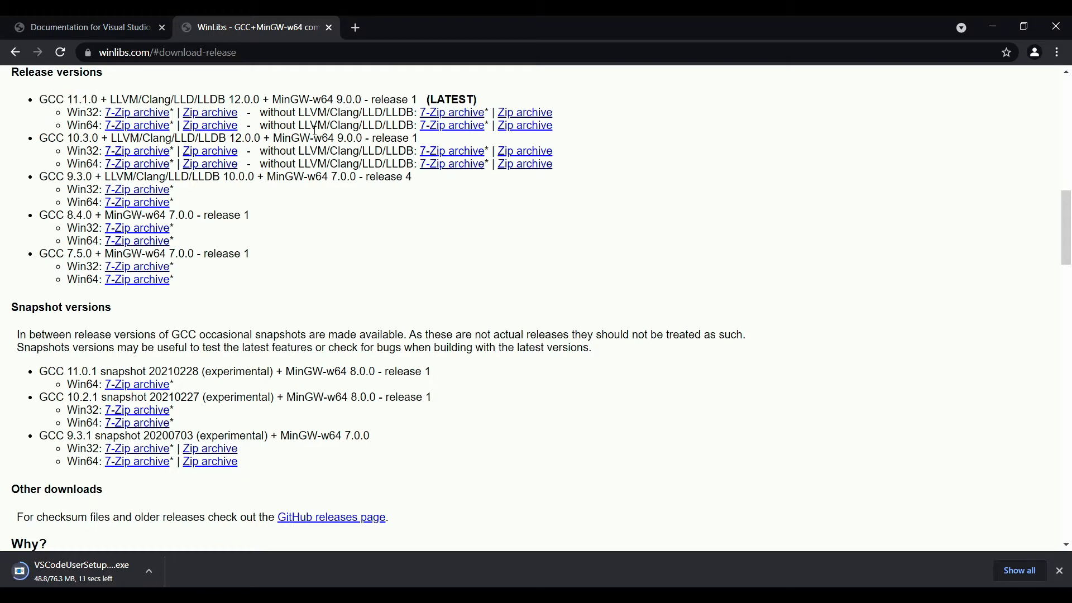
left_click(439, 131)
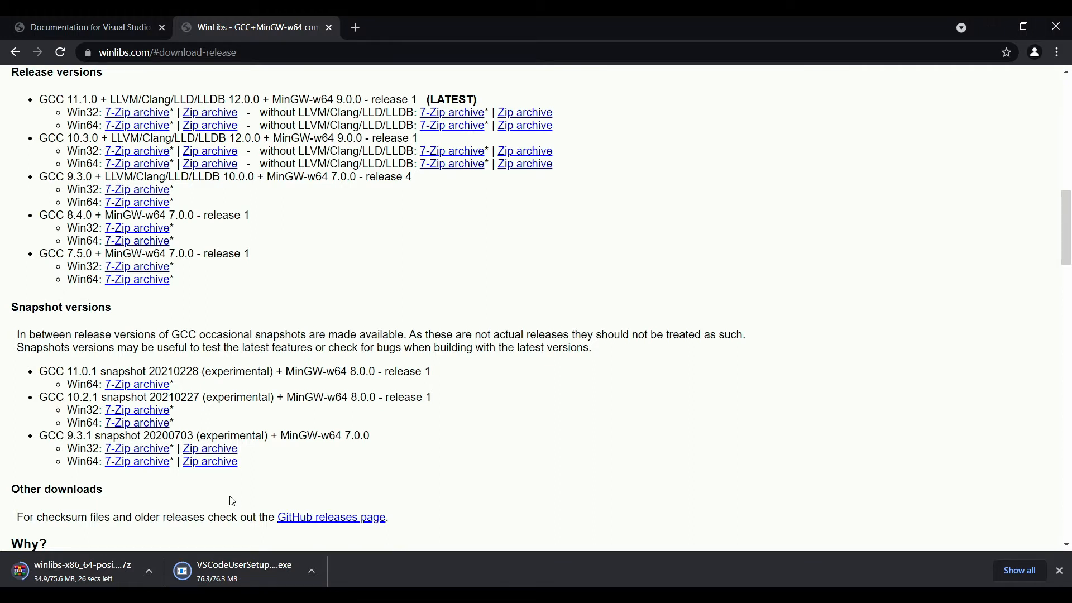
left_click(1068, 20)
Step: Run the VSCodeUserSetup-x64-1.56.2 installer from this PC's Downloads folder
double_click(252, 156)
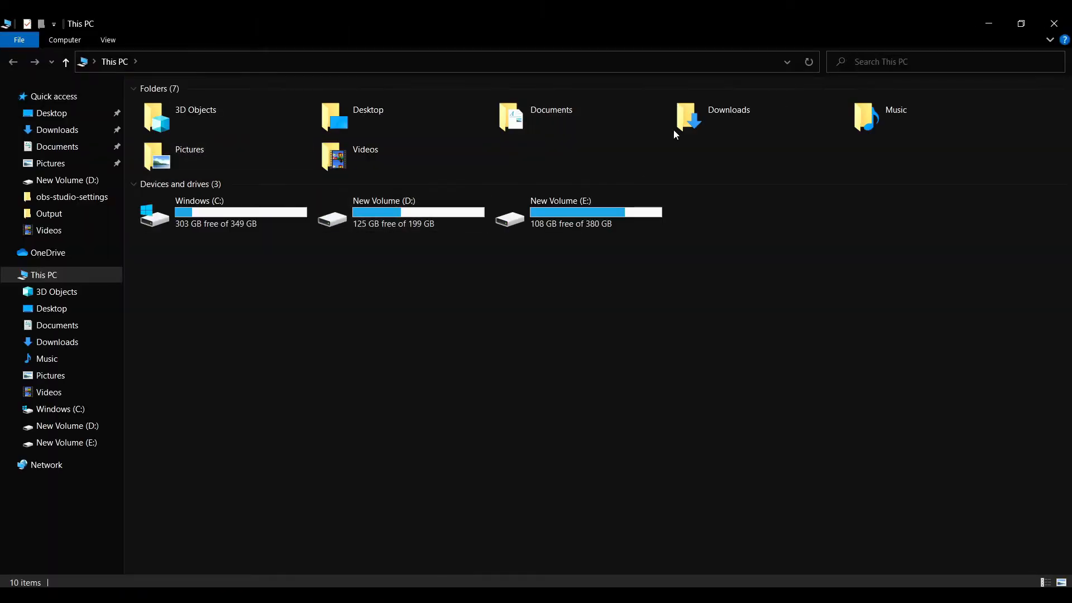
double_click(716, 120)
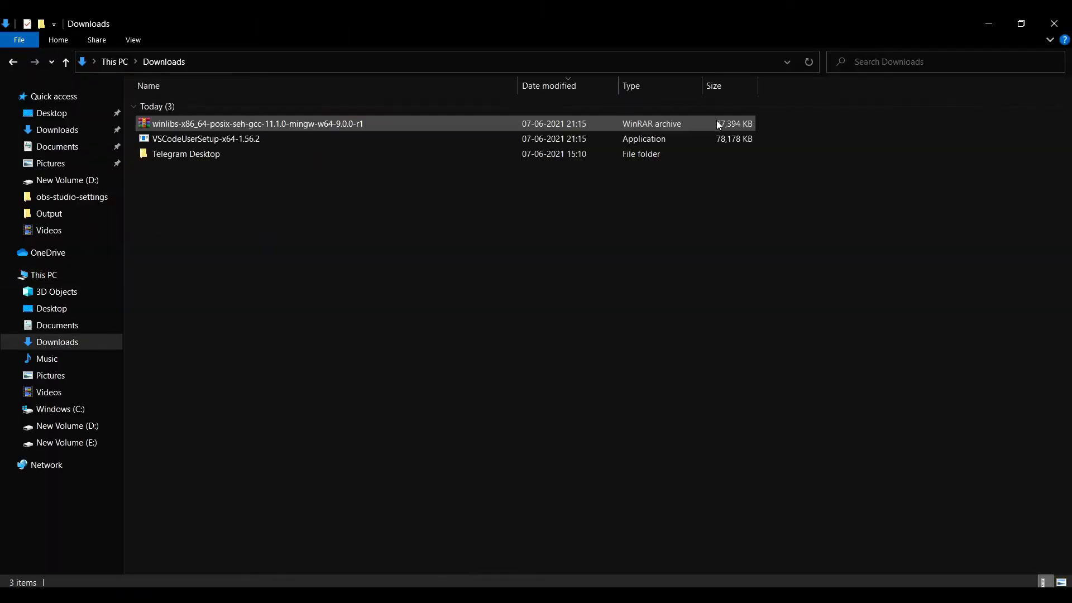
double_click(245, 139)
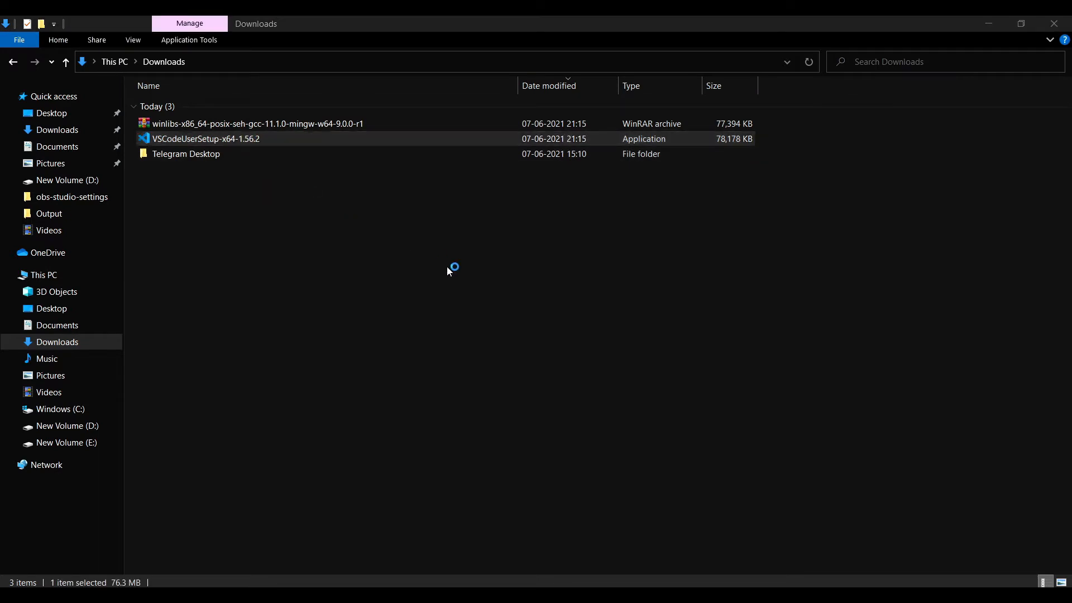
Step: Accept the Visual Studio Code license agreement and keep the default destination and Start Menu folder
left_click(430, 404)
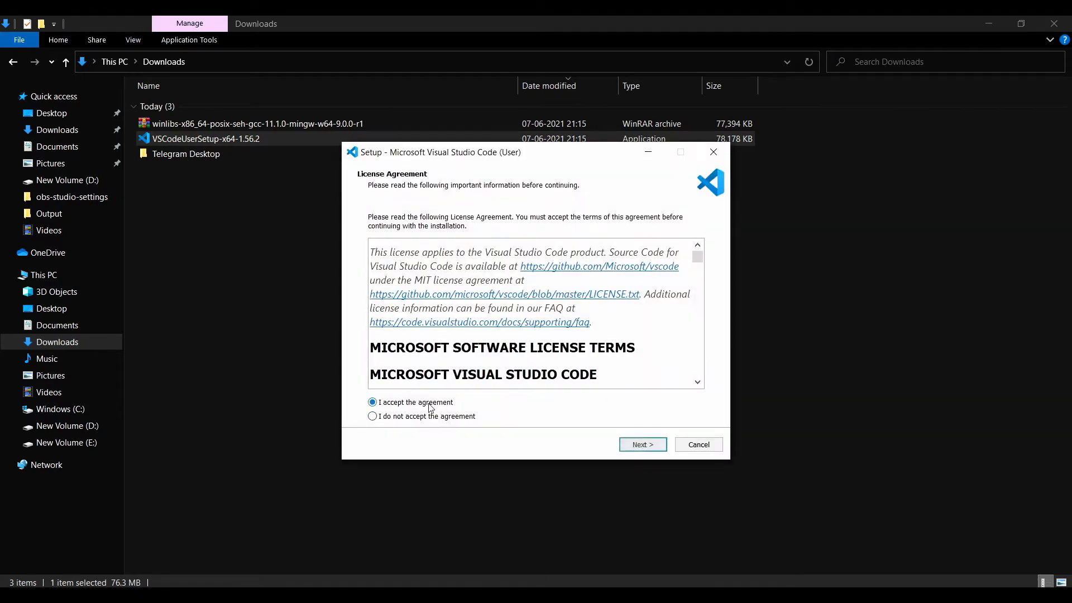
left_click(642, 446)
left_click(642, 445)
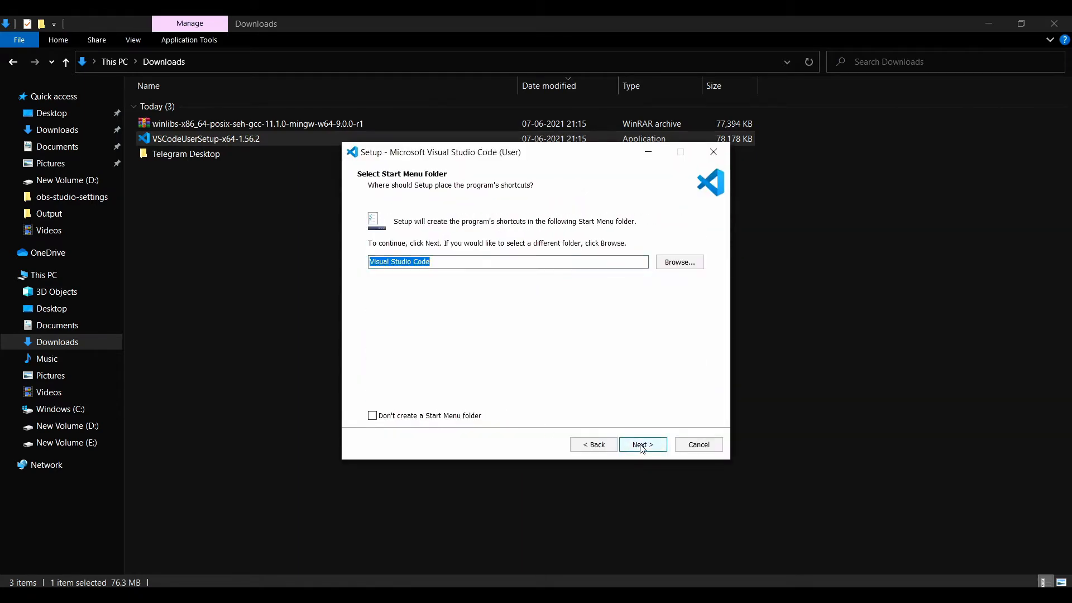
left_click(642, 445)
Step: Enable both "Open with Code" actions, editor registration and Add to PATH, install Visual Studio Code, and finish setup without launching it
left_click(427, 325)
left_click(374, 292)
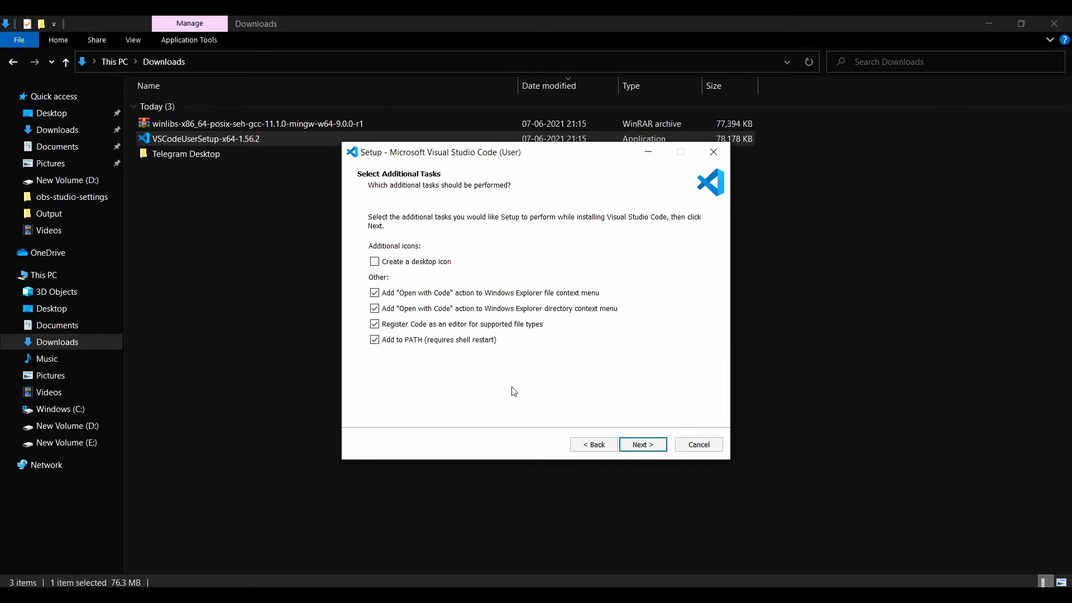
left_click(645, 445)
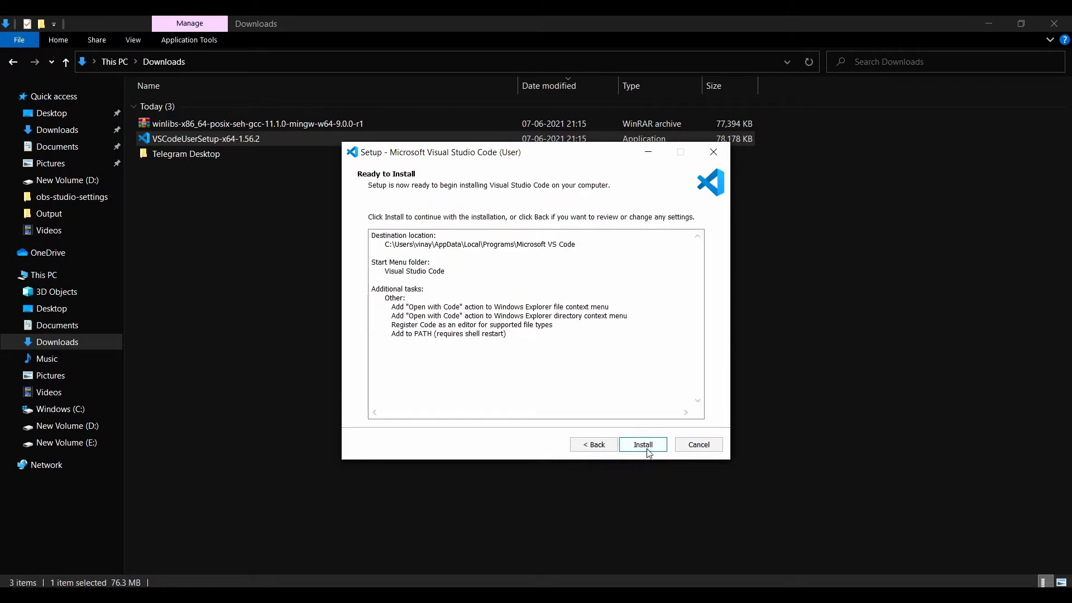
left_click(647, 447)
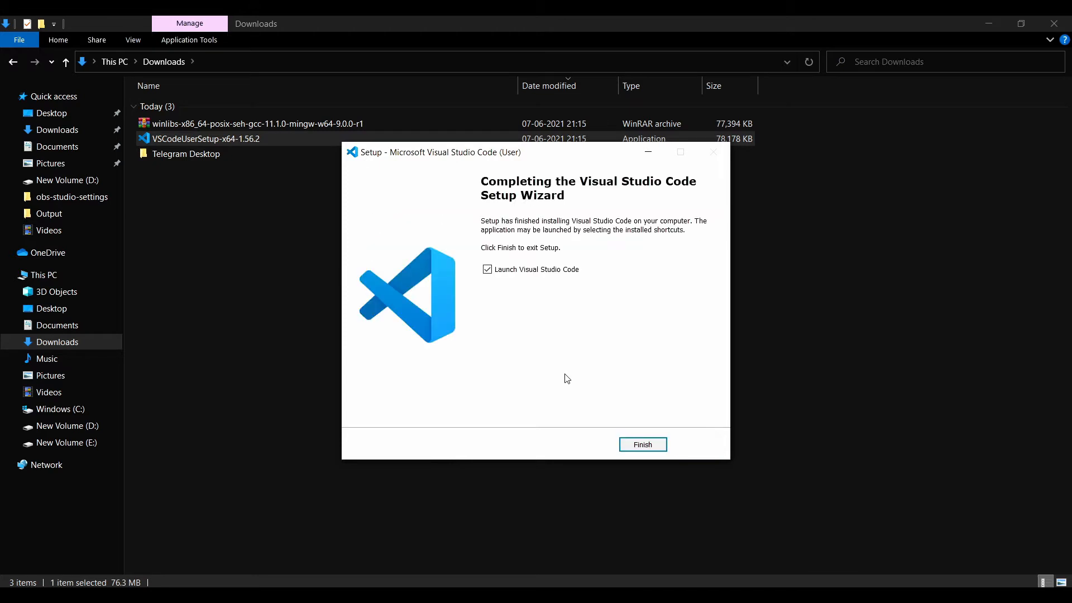
left_click(637, 440)
Step: Extract the mingw64 folder from the downloaded winlibs archive to the Windows (C:) drive and close the archive
left_click(215, 125)
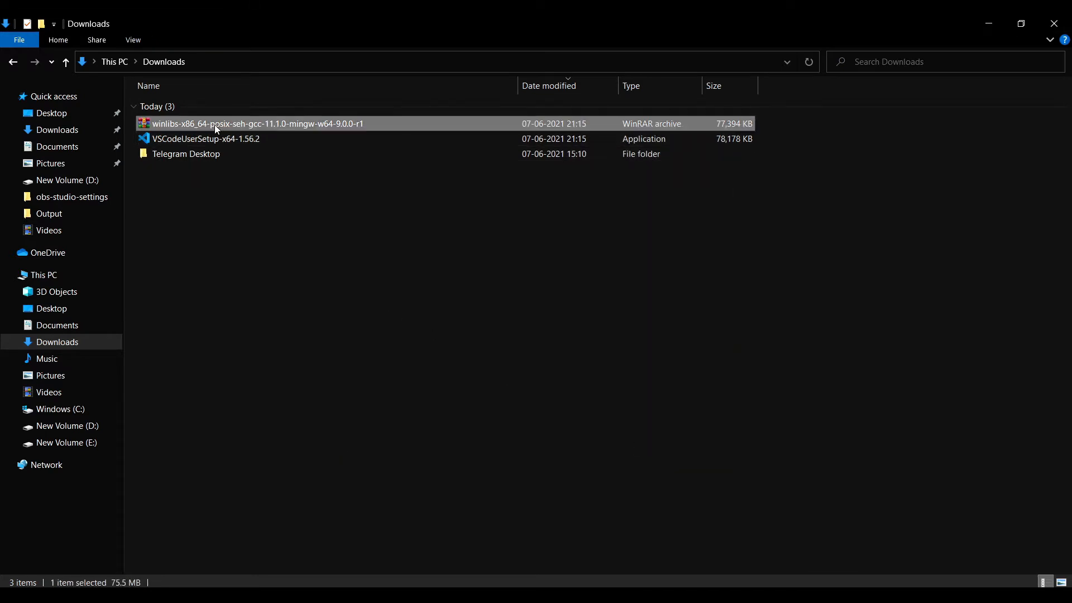
double_click(214, 125)
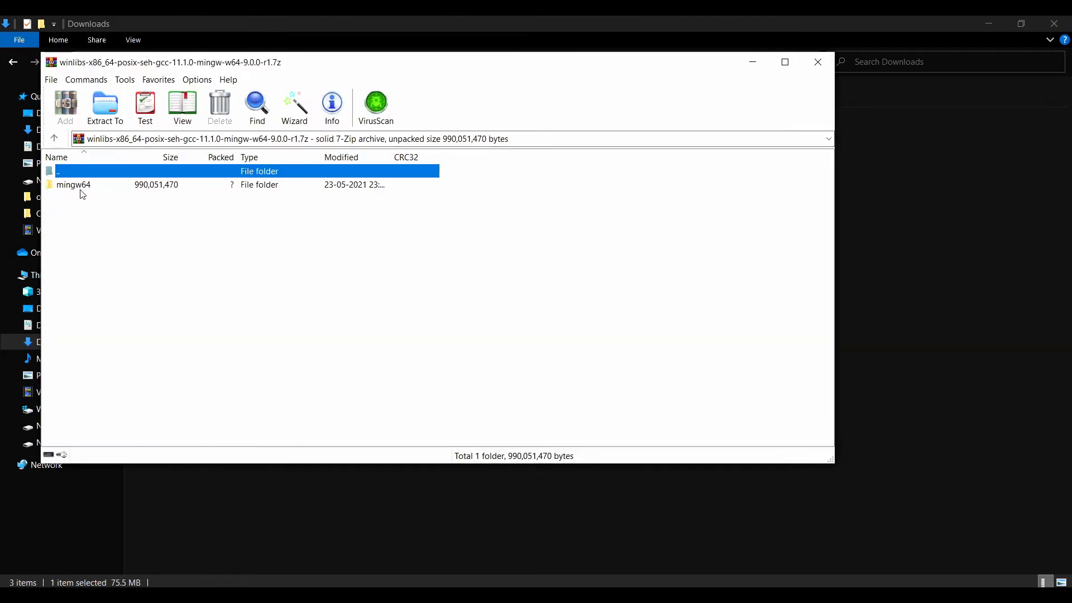
left_click(83, 188)
left_click(107, 117)
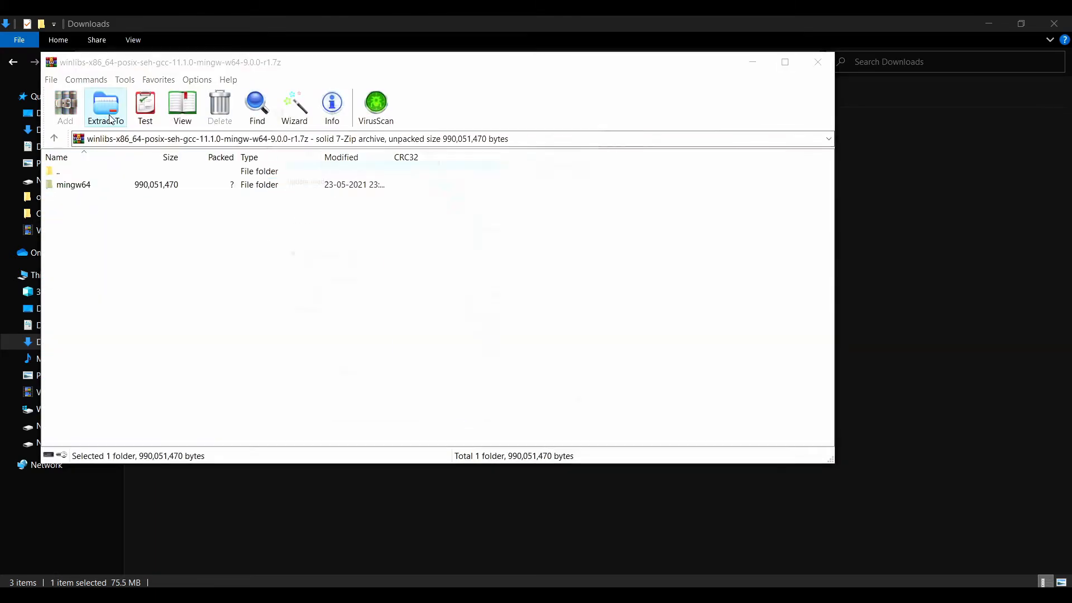
left_click(503, 308)
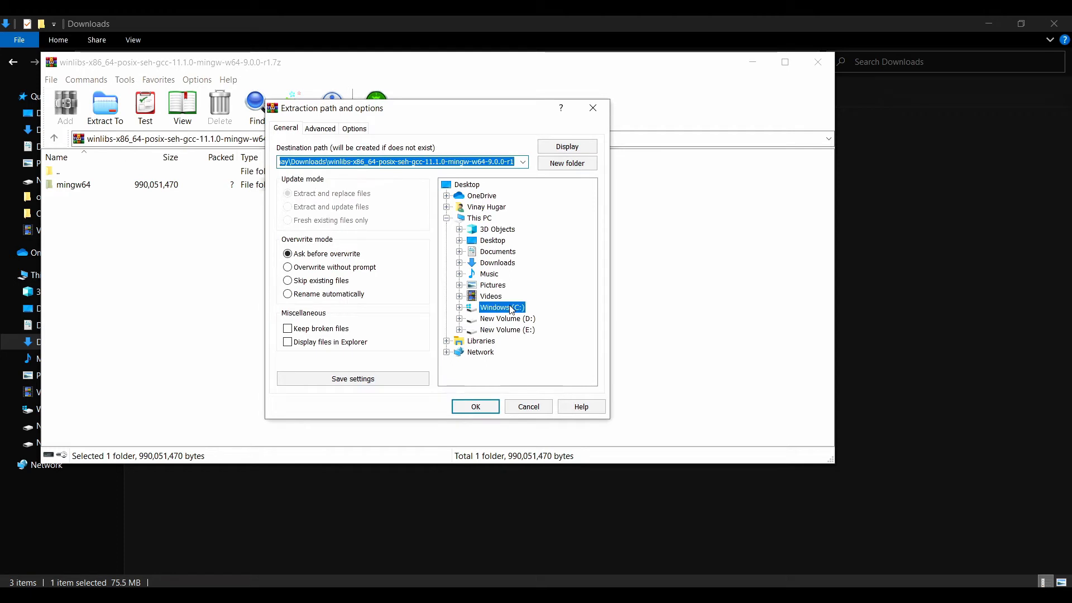
left_click(492, 406)
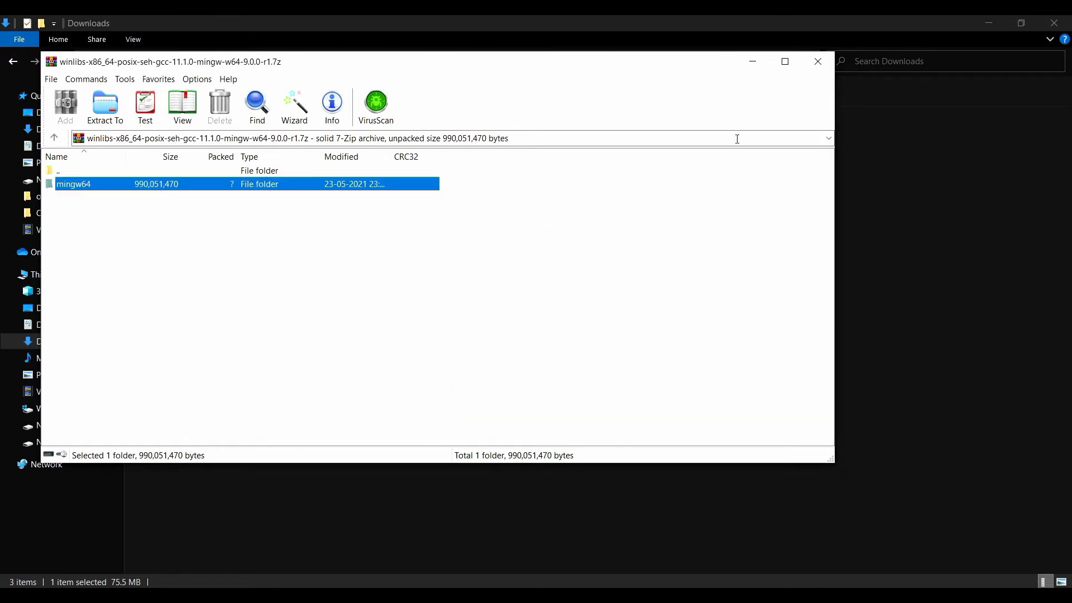
left_click(818, 62)
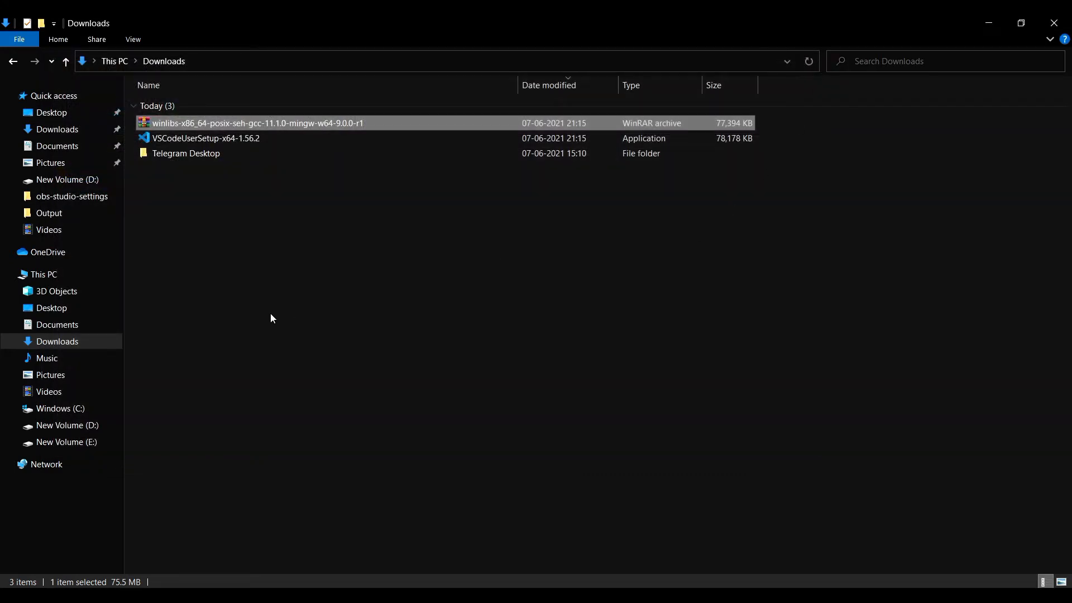
Step: Open the bin folder inside mingw64 on the Windows (C:) drive
left_click(13, 61)
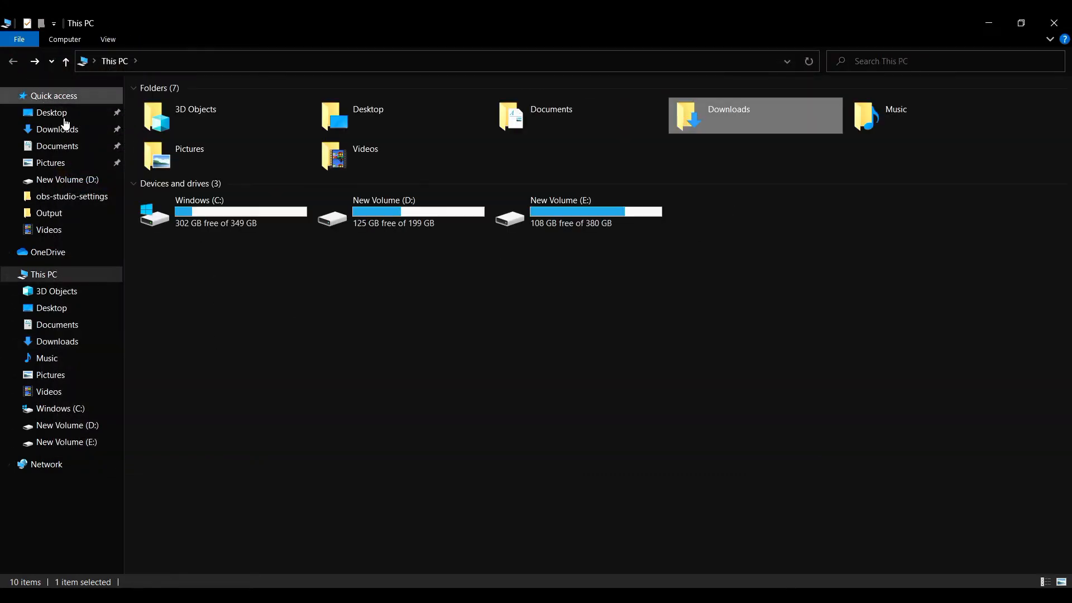
double_click(208, 210)
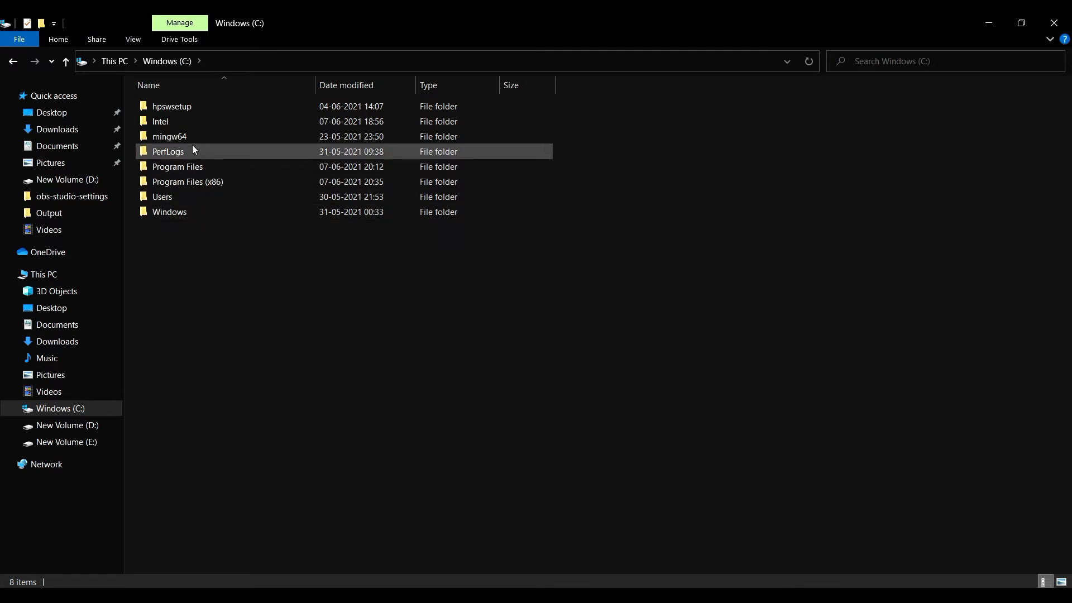
double_click(189, 136)
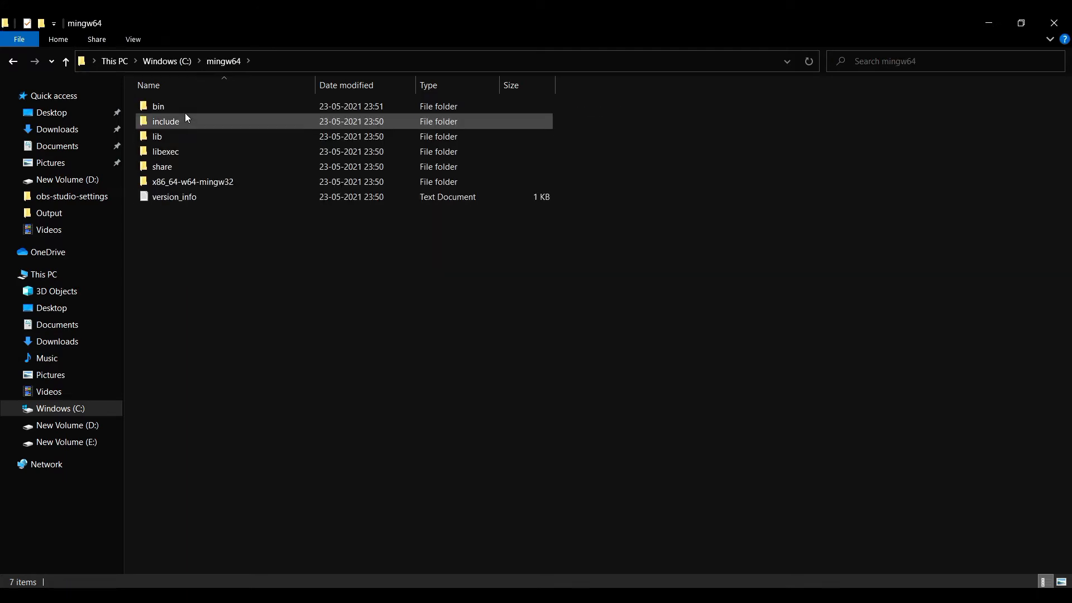
left_click(185, 109)
double_click(184, 109)
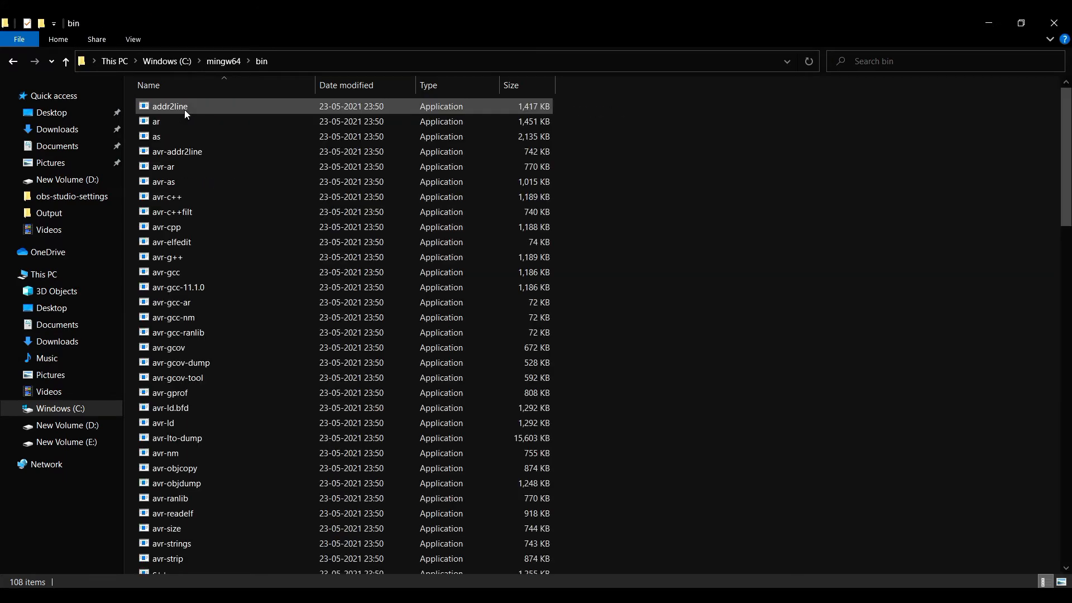
Step: Copy the folder path C:\mingw64\bin and close the file window
left_click(292, 63)
right_click(144, 62)
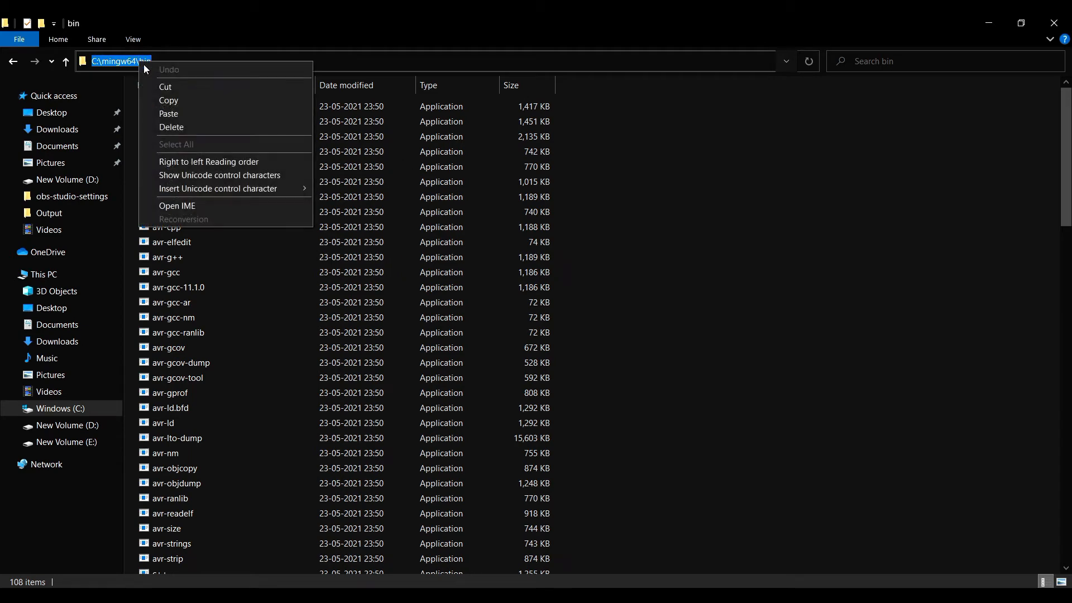
left_click(166, 100)
left_click(758, 211)
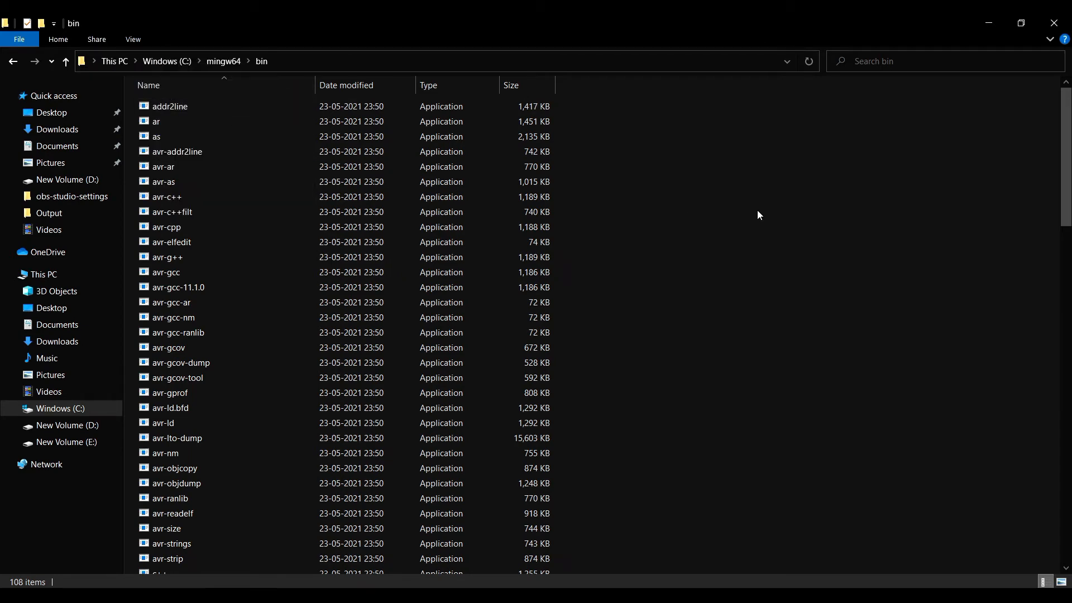
left_click(1054, 23)
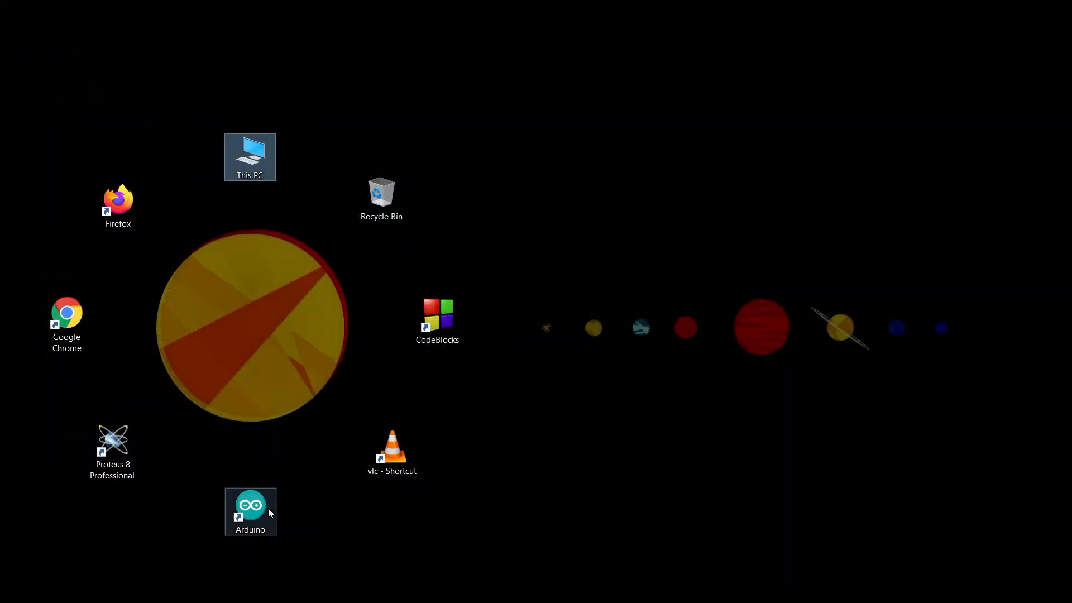
Step: Search Windows for "env", open the system environment variables entry and bring up the Environment Variables dialog
key("super+s")
type("e")
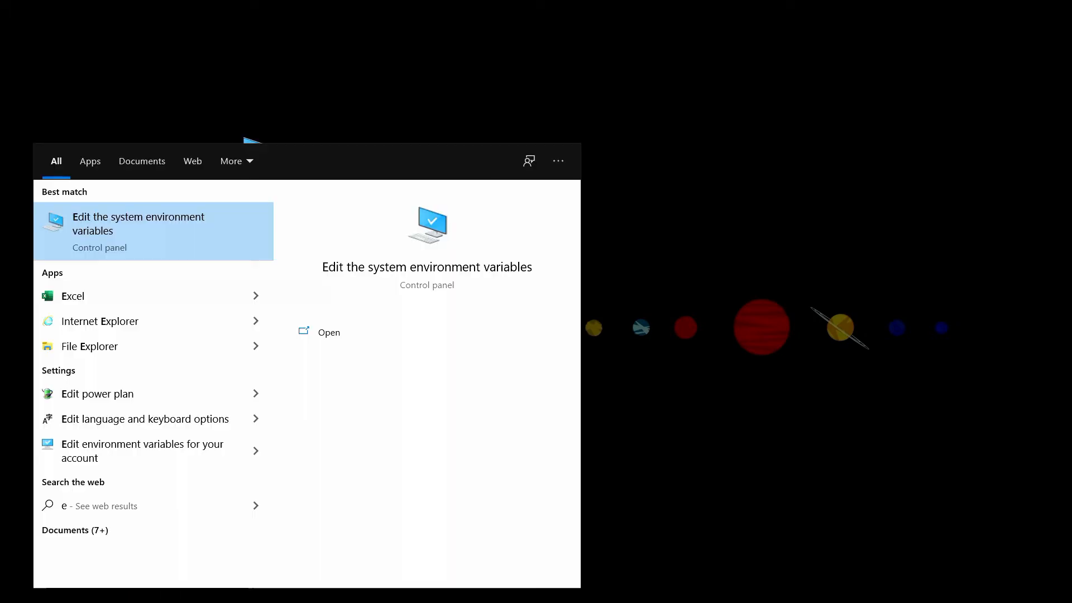
type("nv")
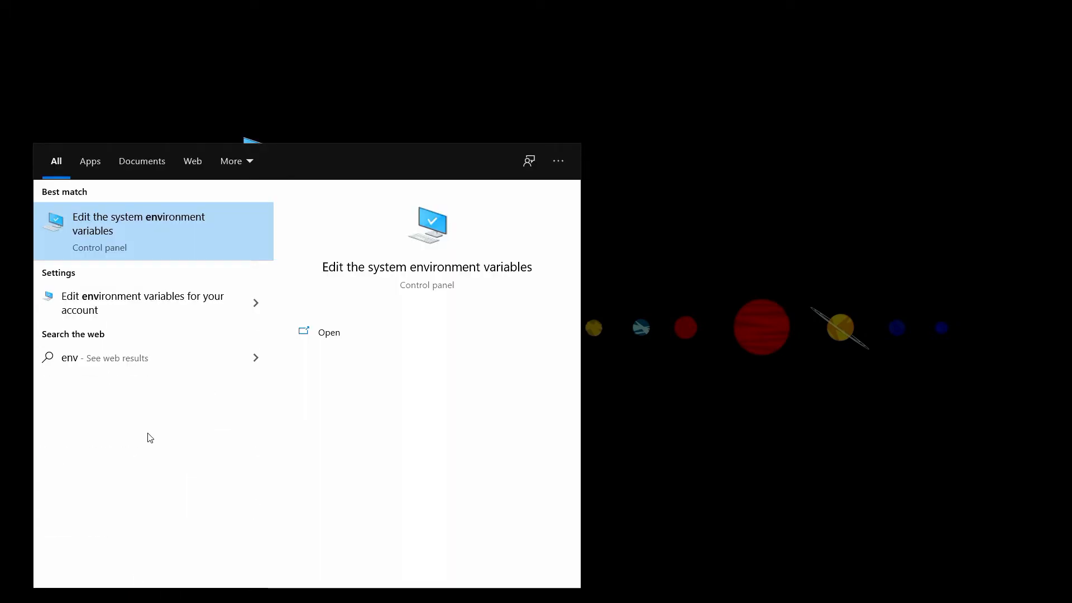
left_click(132, 221)
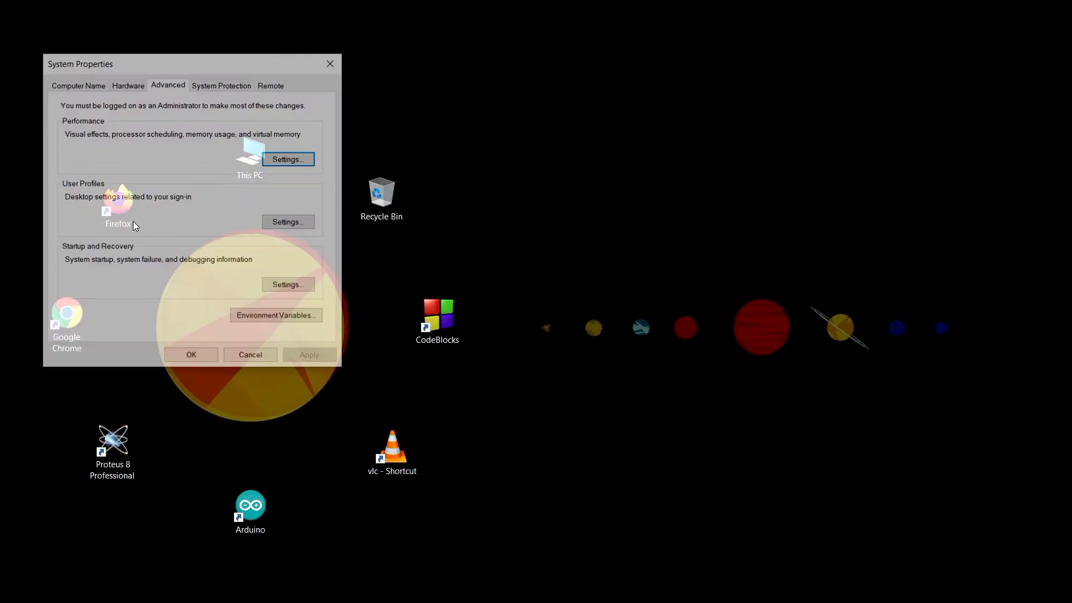
left_click(260, 320)
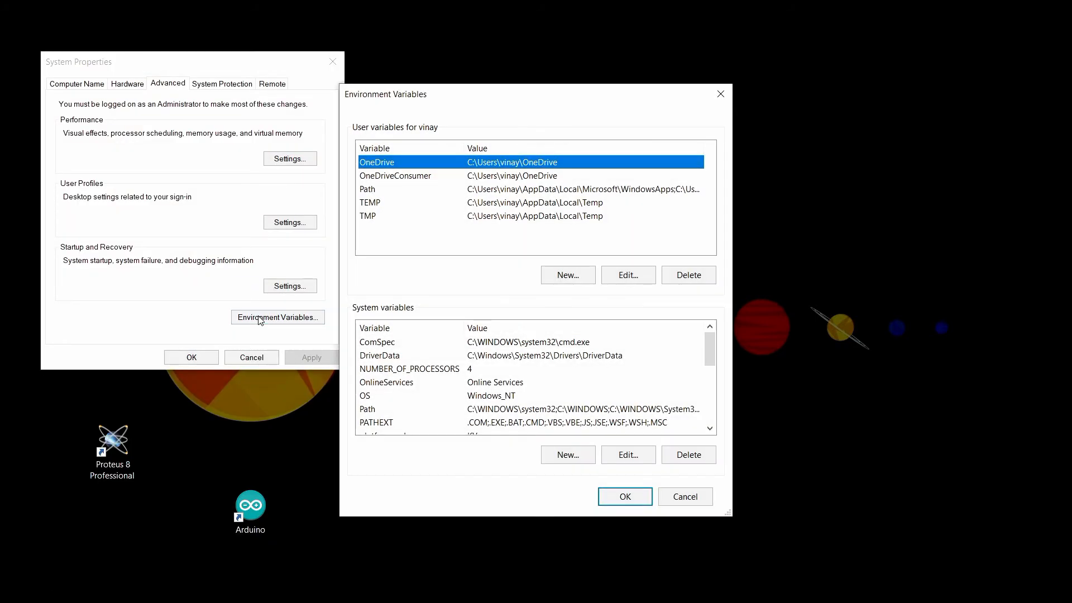
Step: Add the copied folder C:\mingw64\bin as a new entry in the system Path variable and confirm all the open dialogs
left_click(374, 411)
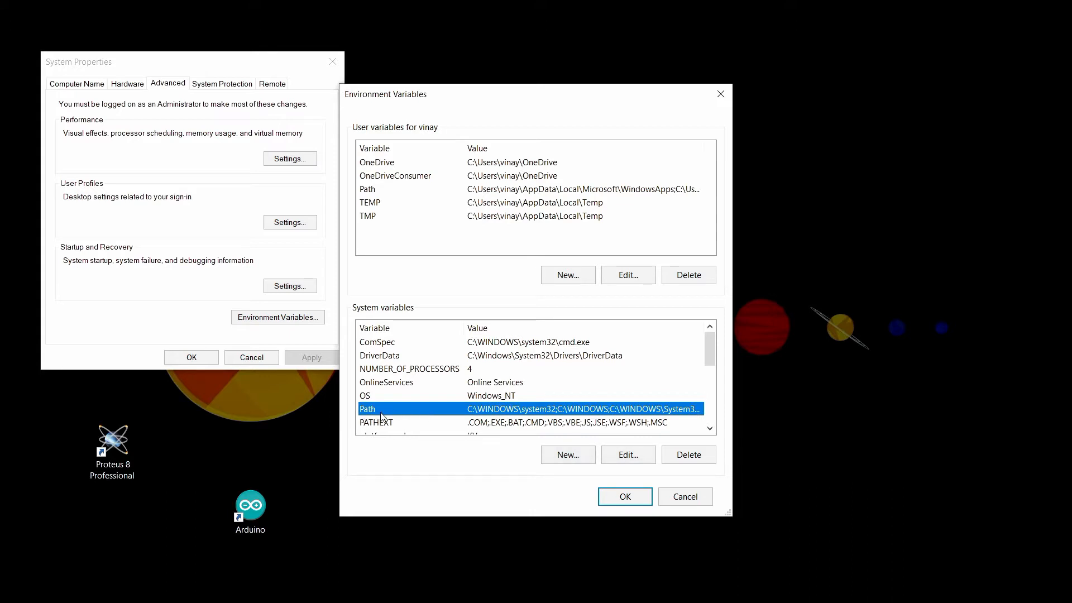
left_click(563, 455)
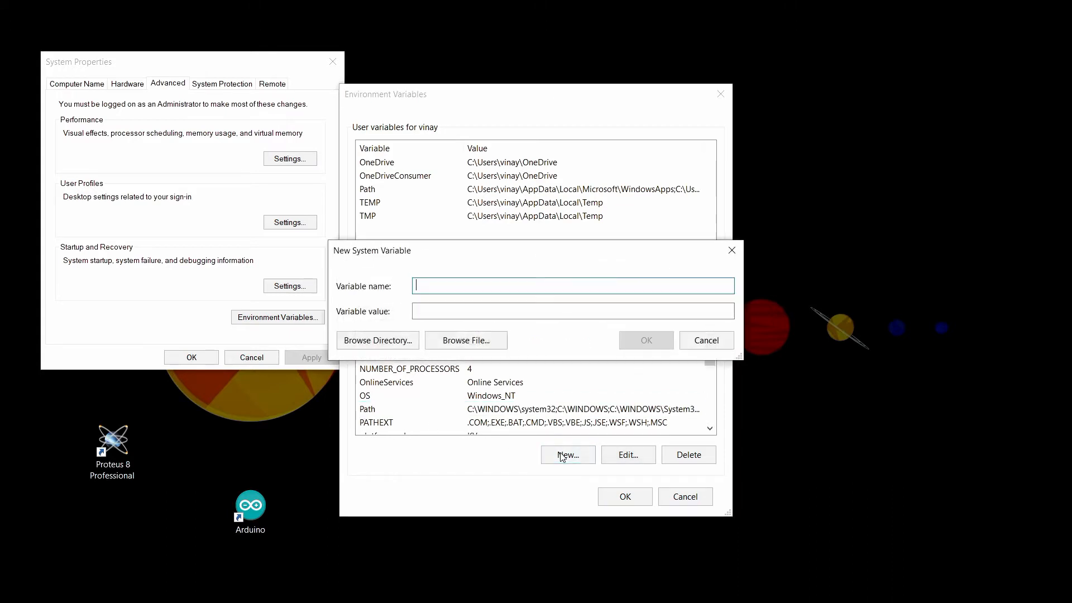
left_click(706, 340)
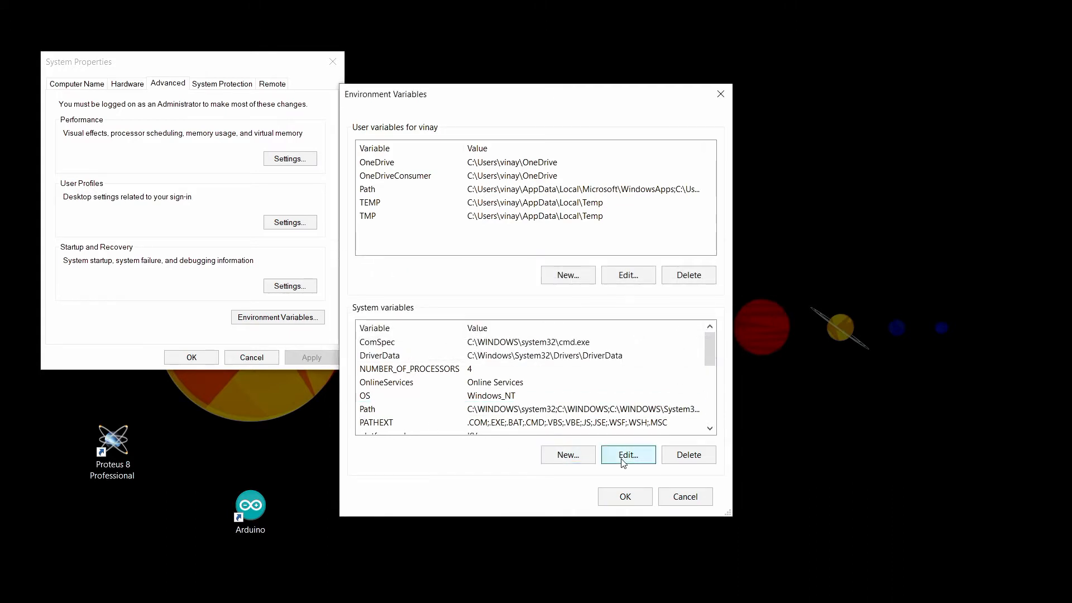
left_click(628, 454)
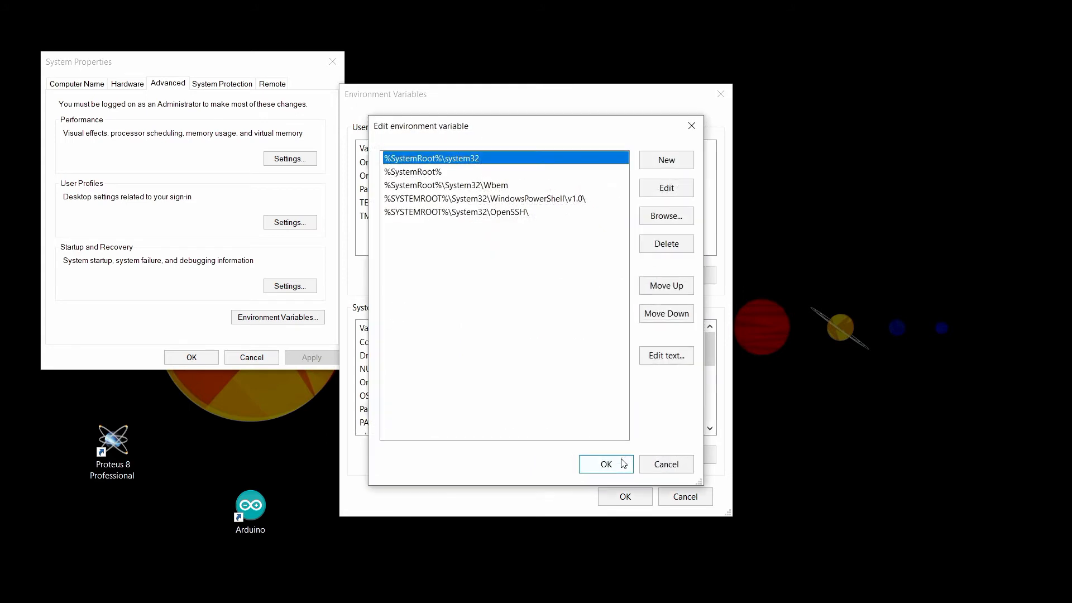
left_click(666, 161)
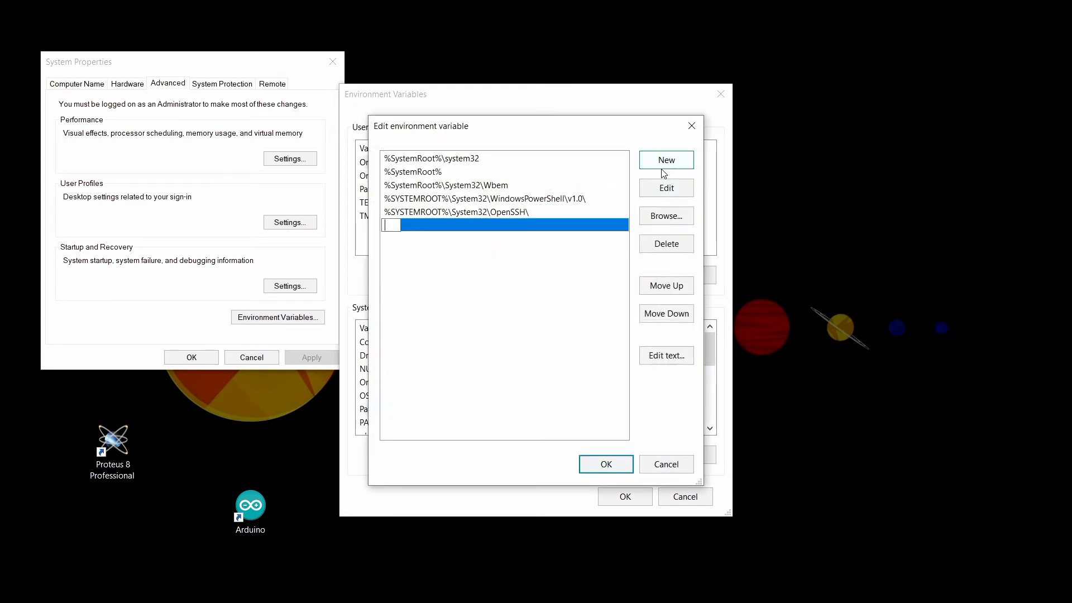
right_click(392, 226)
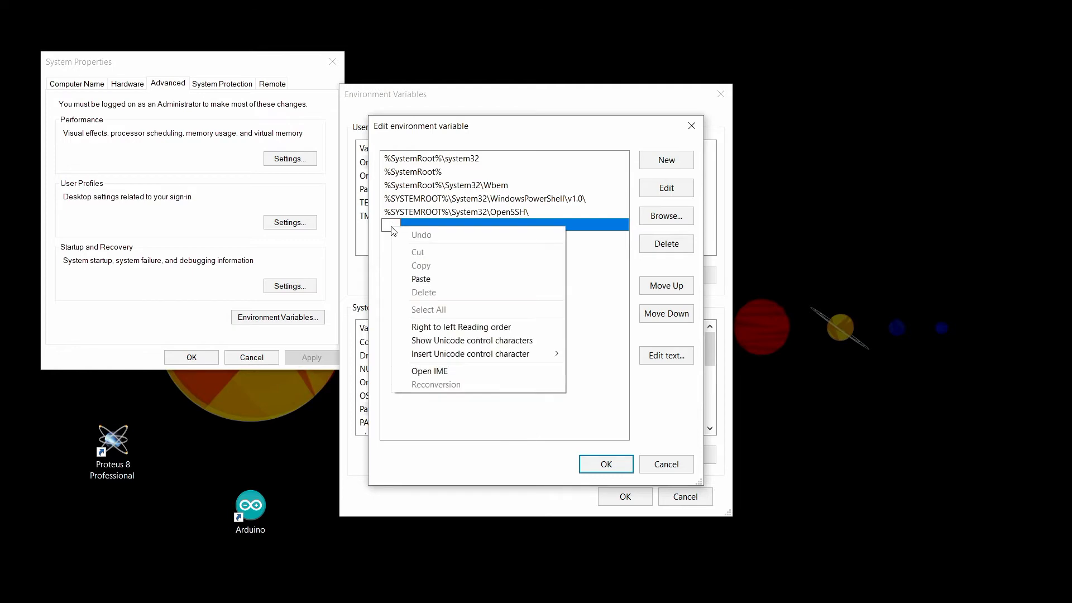
left_click(420, 279)
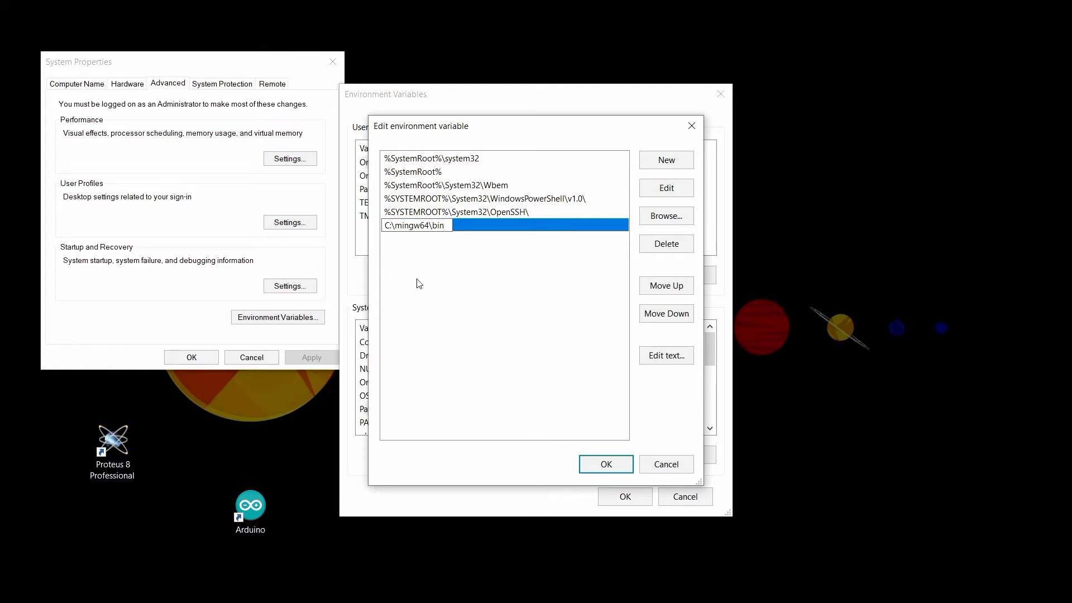
left_click(614, 470)
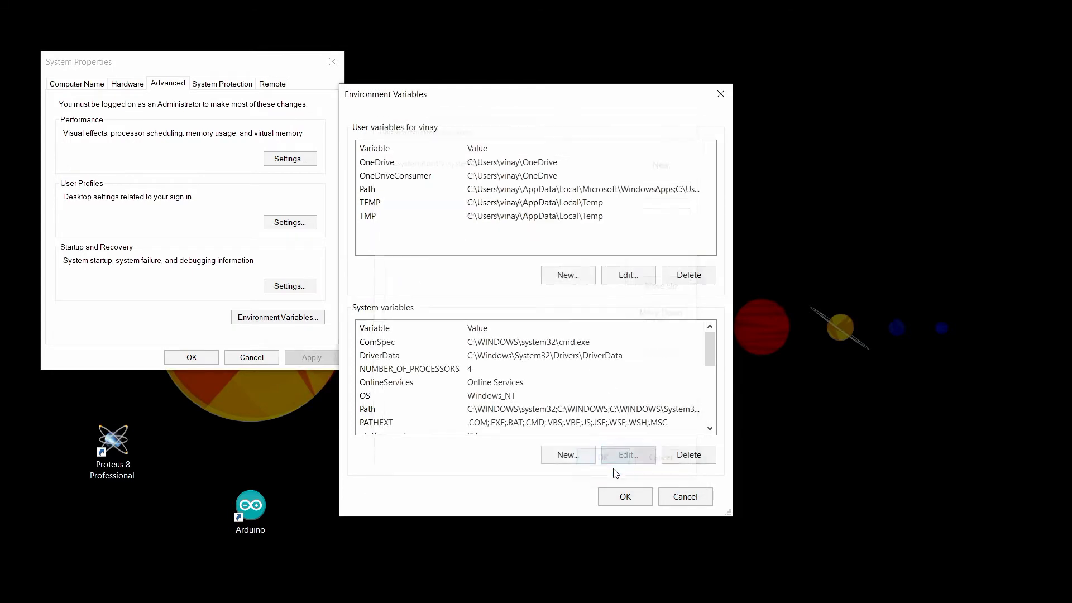
left_click(623, 496)
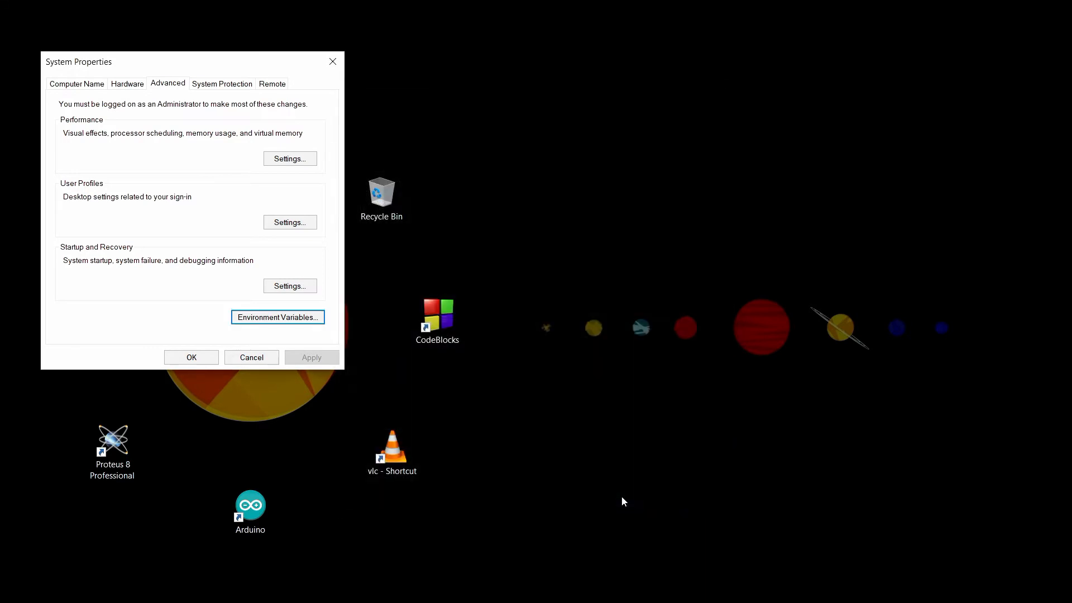
left_click(191, 357)
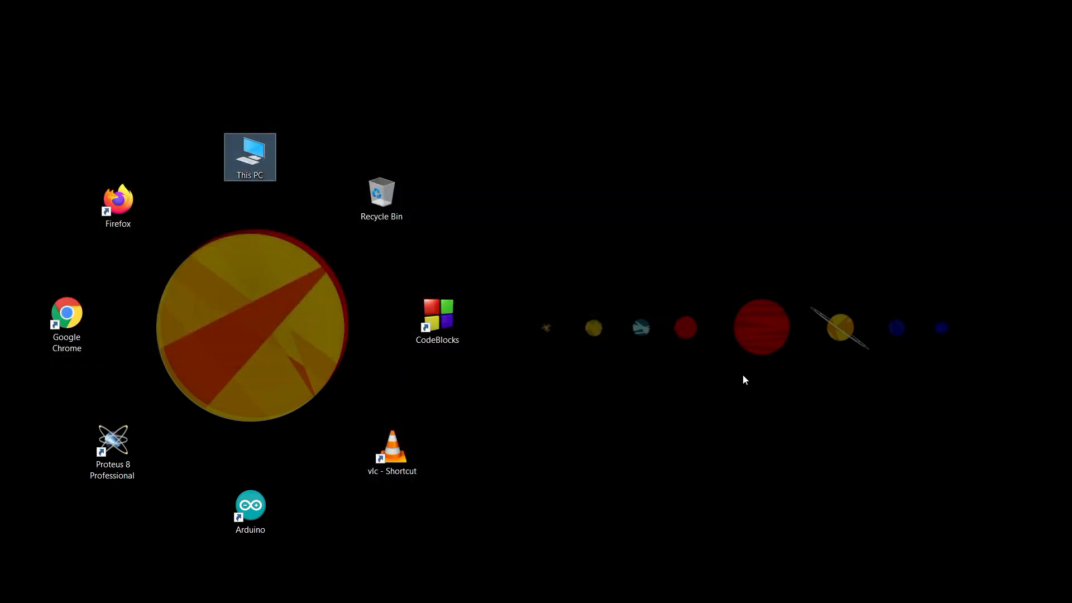
Step: Create a new folder named "My First Code" on the desktop
right_click(622, 276)
mouse_move(664, 391)
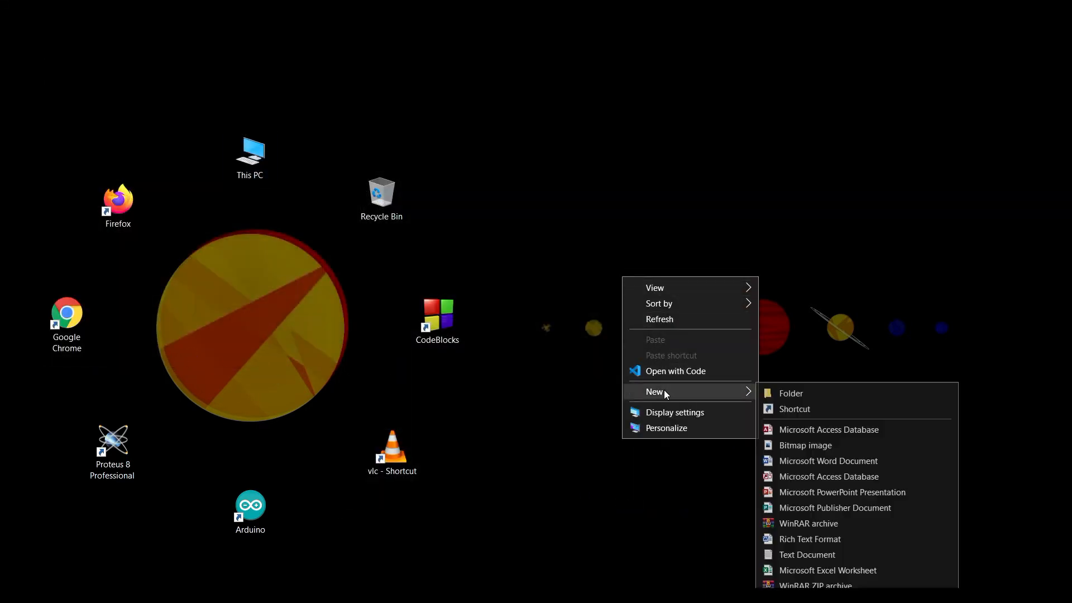
left_click(780, 395)
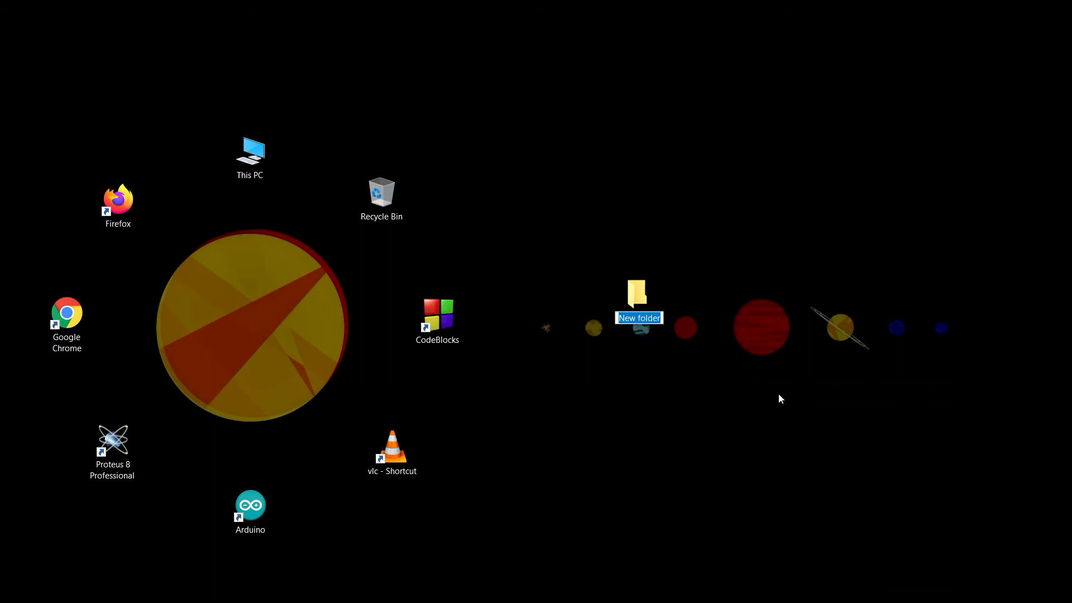
type("My F")
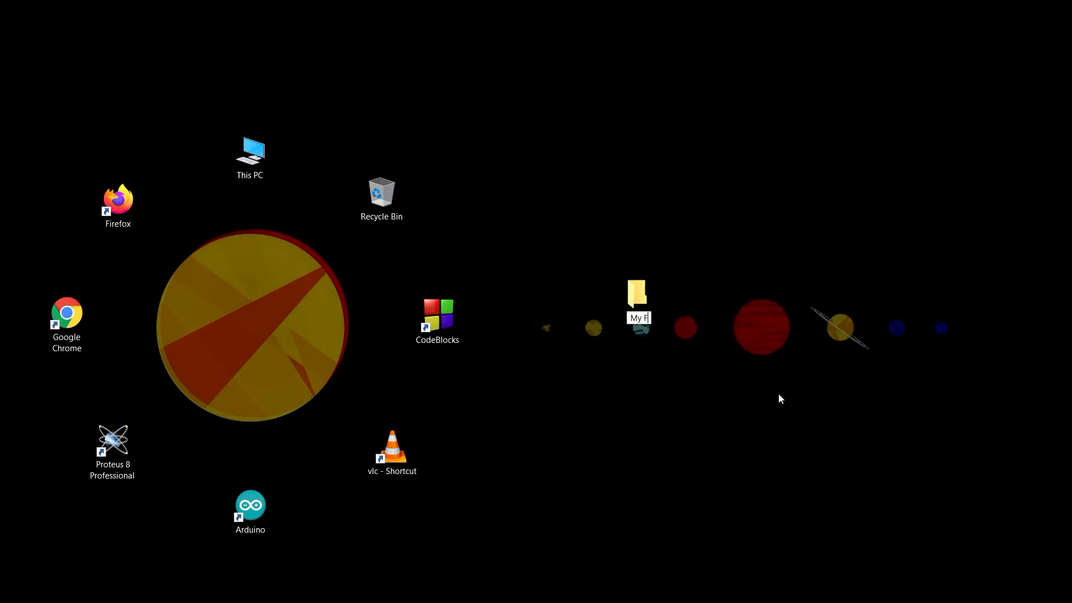
type("irst Code")
key("Return")
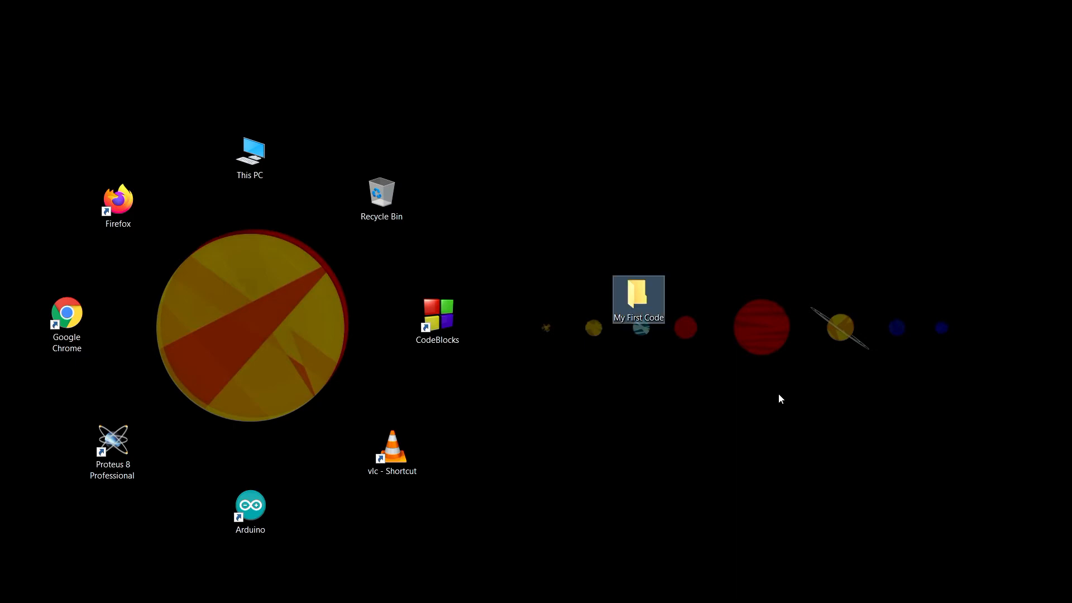
Step: Open the My First Code folder and launch it as a project in Visual Studio Code
key("Return")
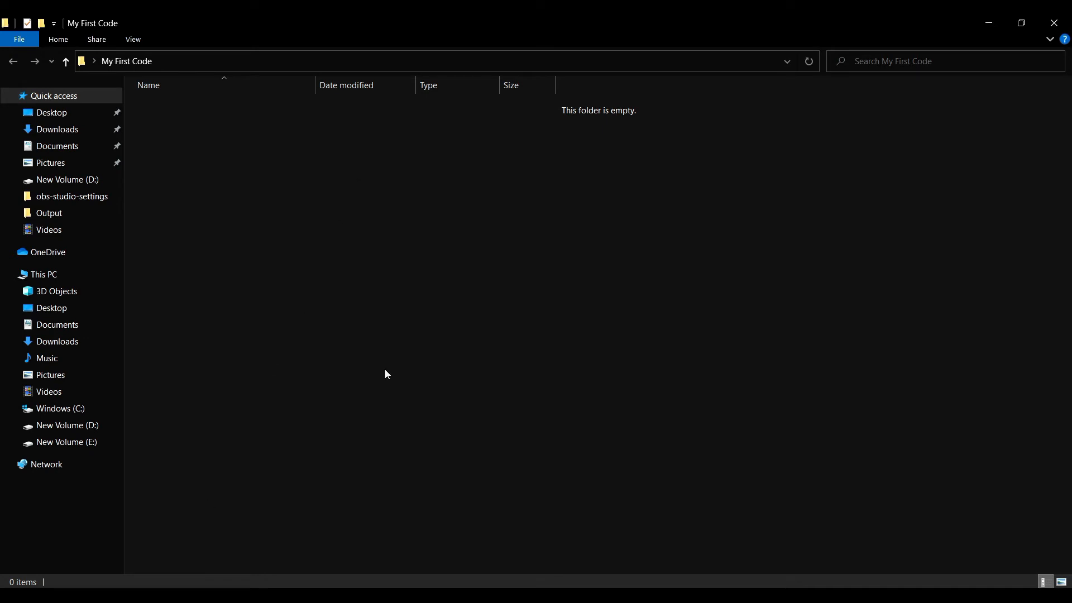
right_click(438, 320)
left_click(494, 465)
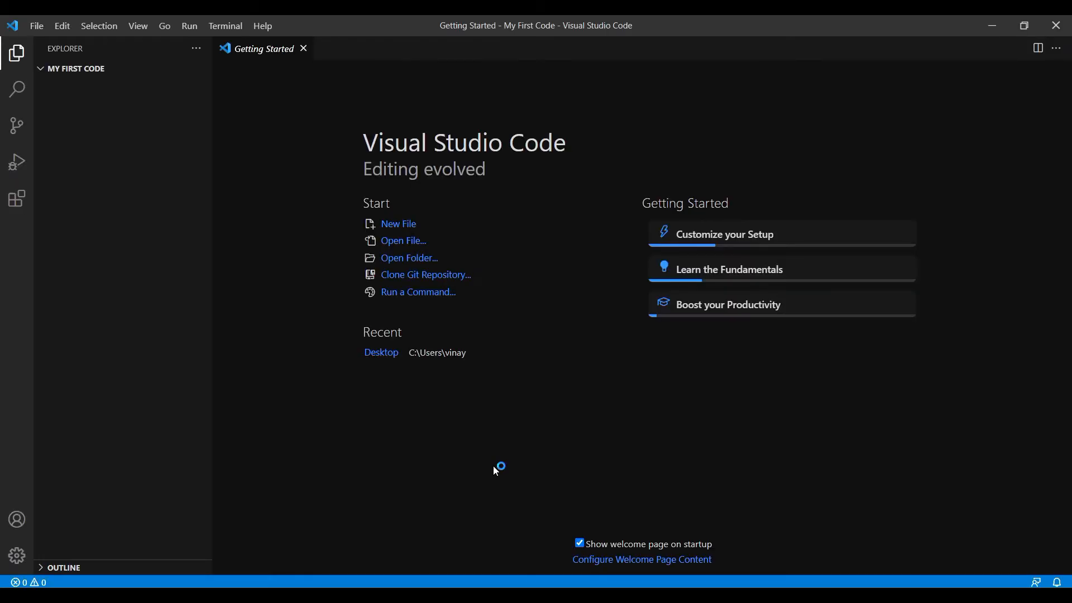
Step: Install Microsoft's C/C++ extension from the popular extensions in the marketplace
left_click(20, 206)
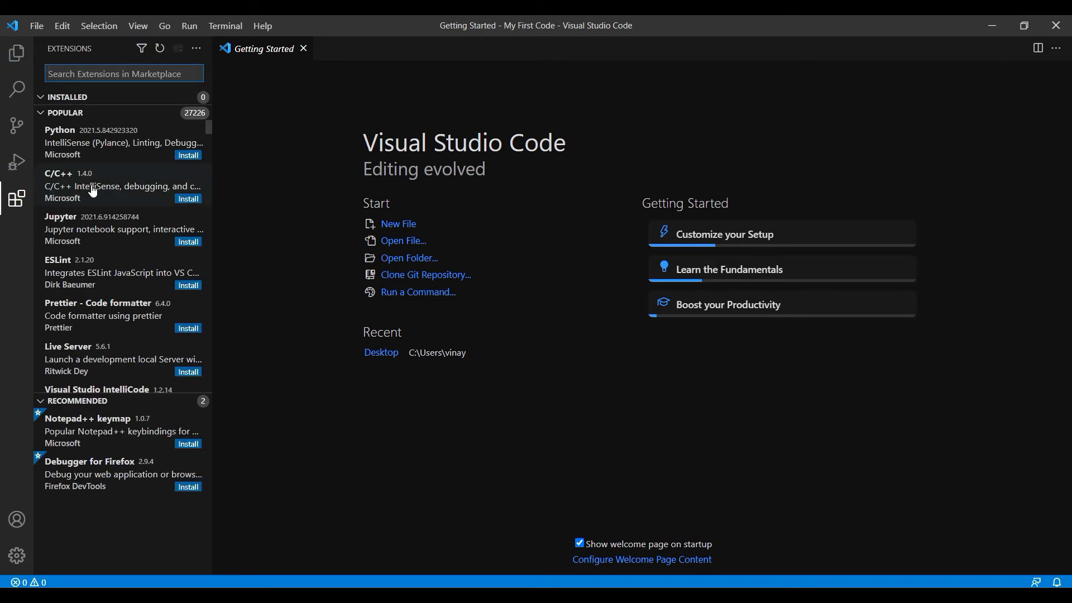
left_click(93, 192)
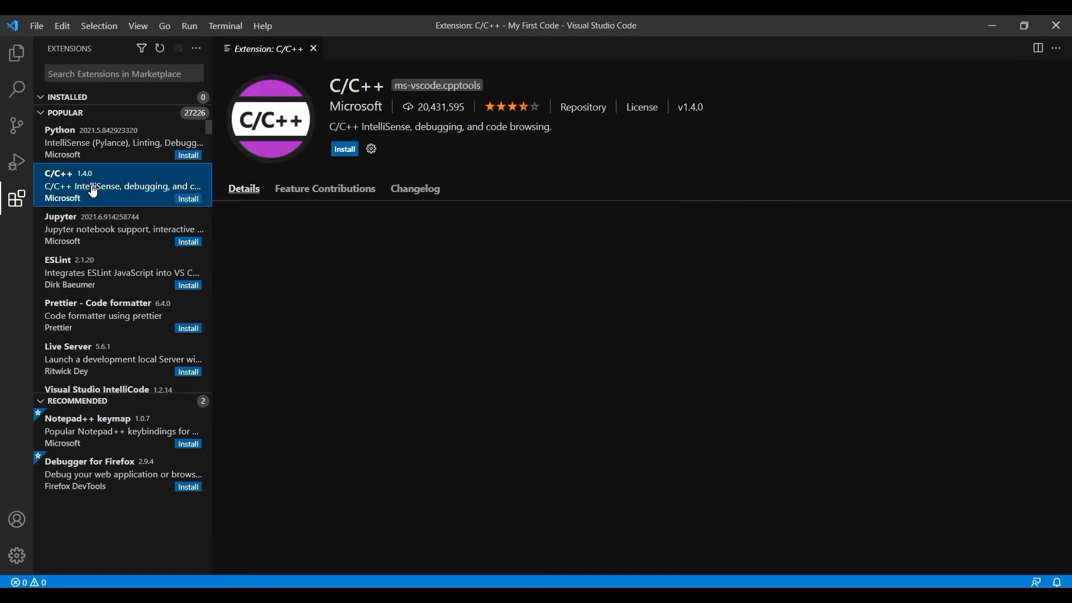
left_click(344, 151)
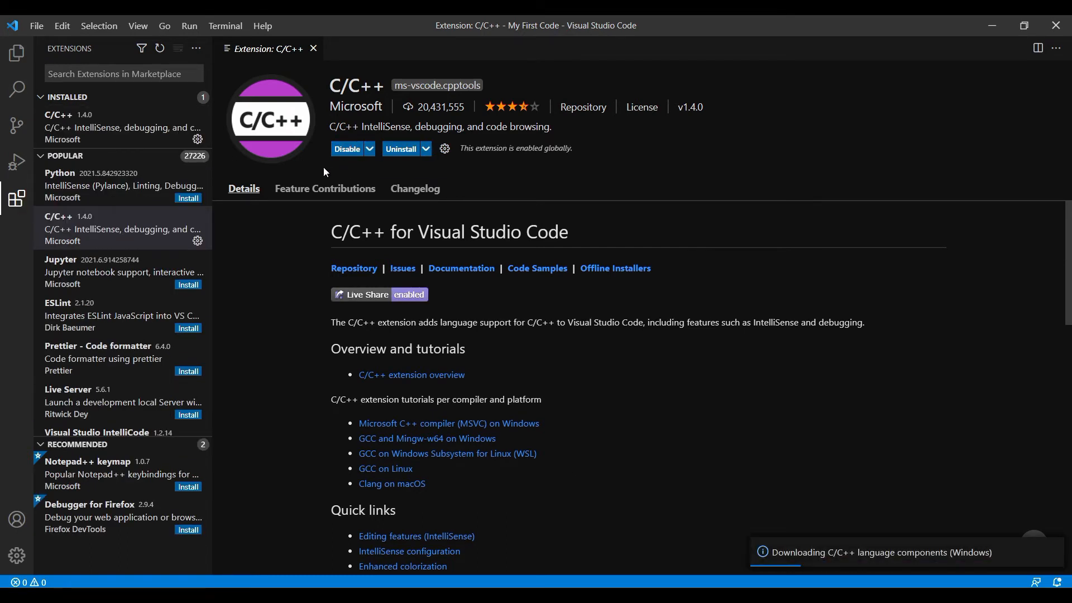
Step: Search the extension marketplace for "code ru", install the Code Runner extension and close its details page
left_click(73, 74)
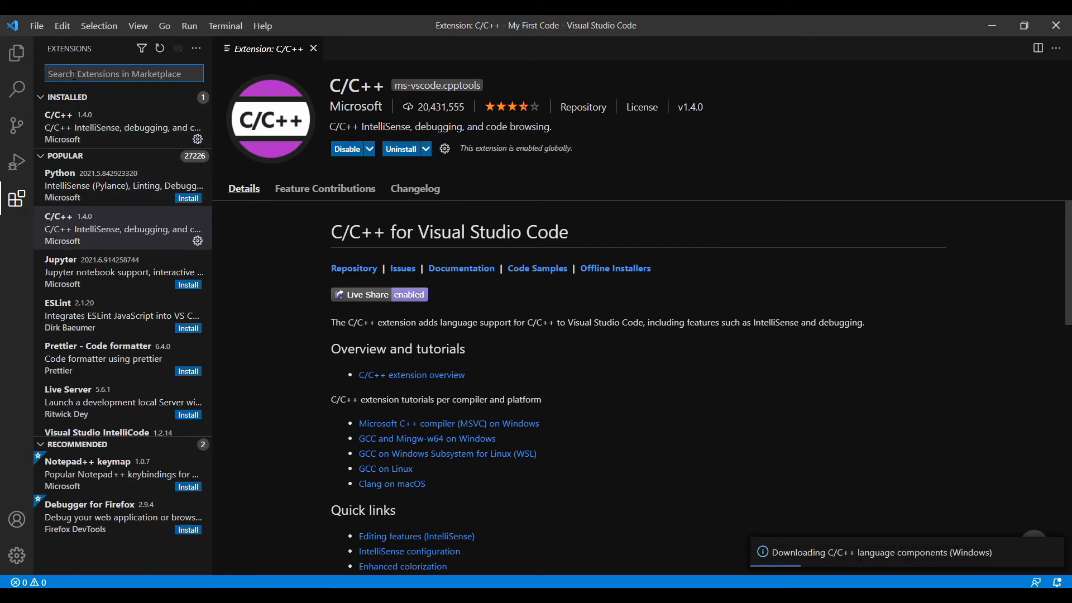
type("code")
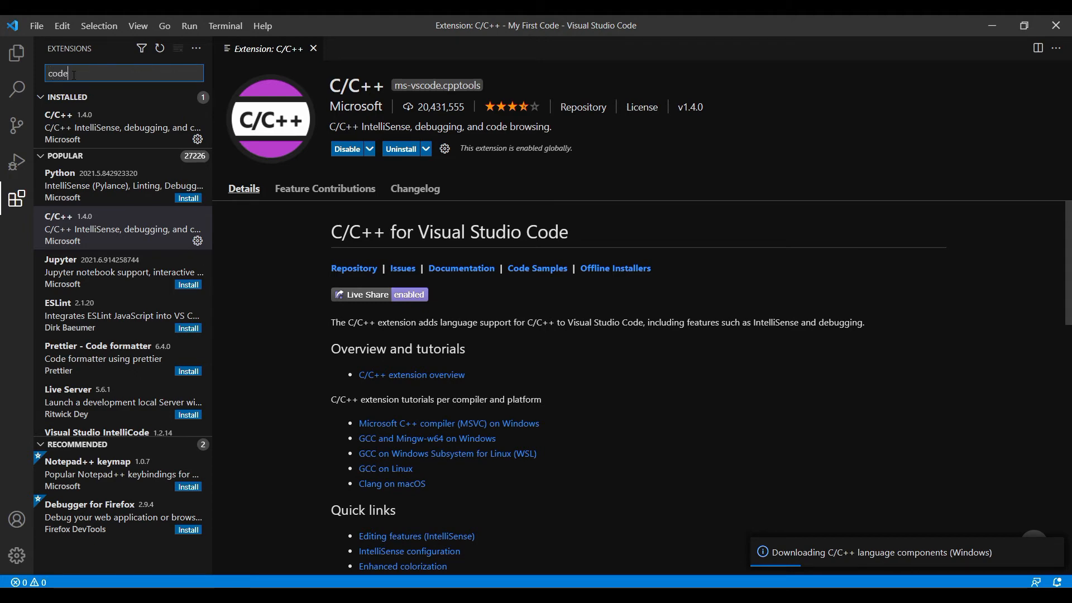
type(" ru")
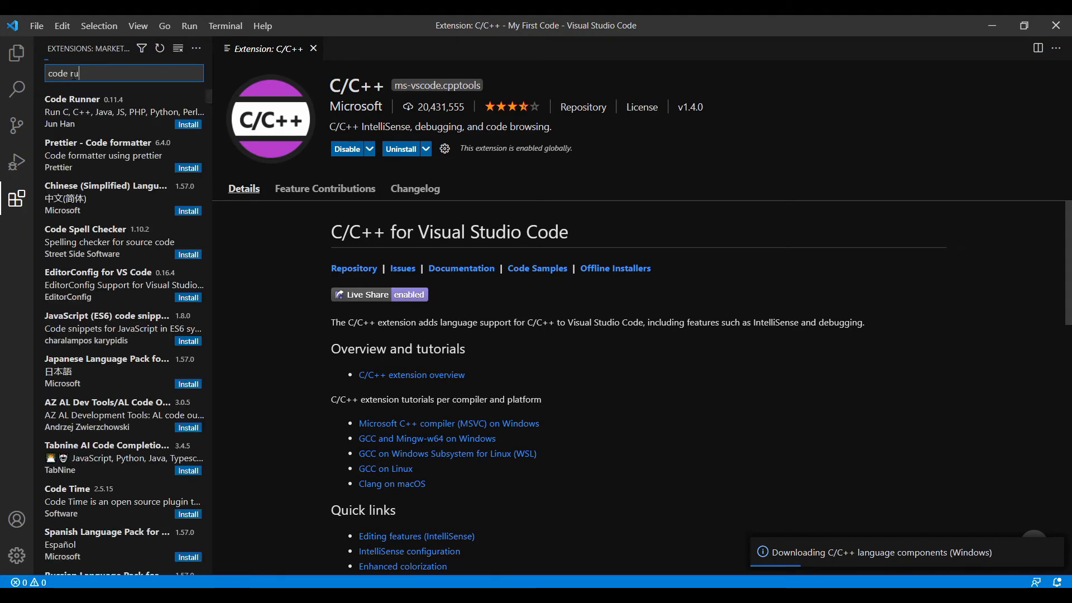
left_click(82, 118)
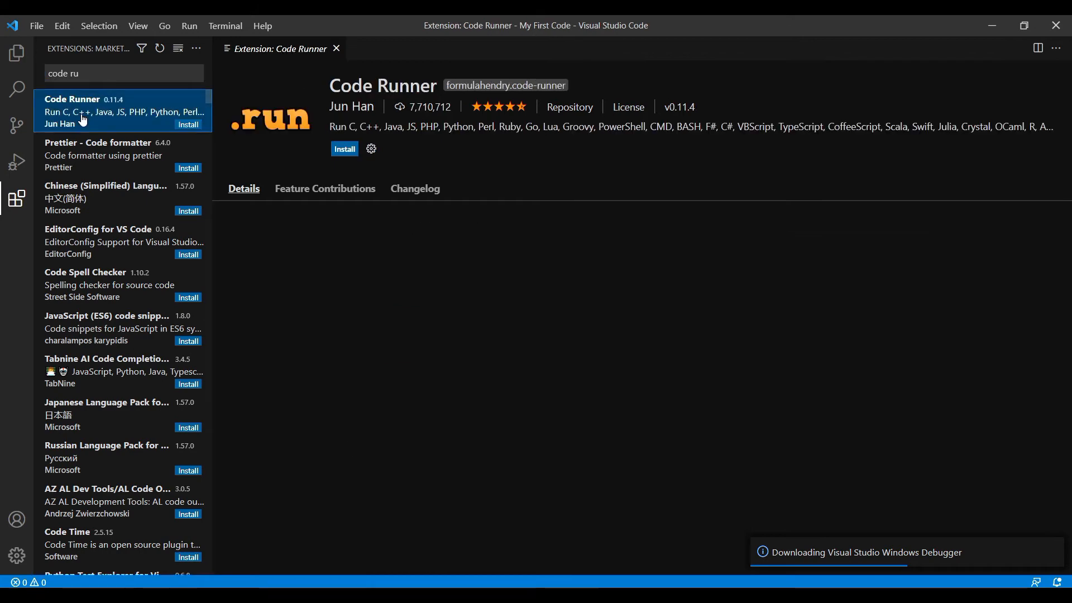
left_click(345, 149)
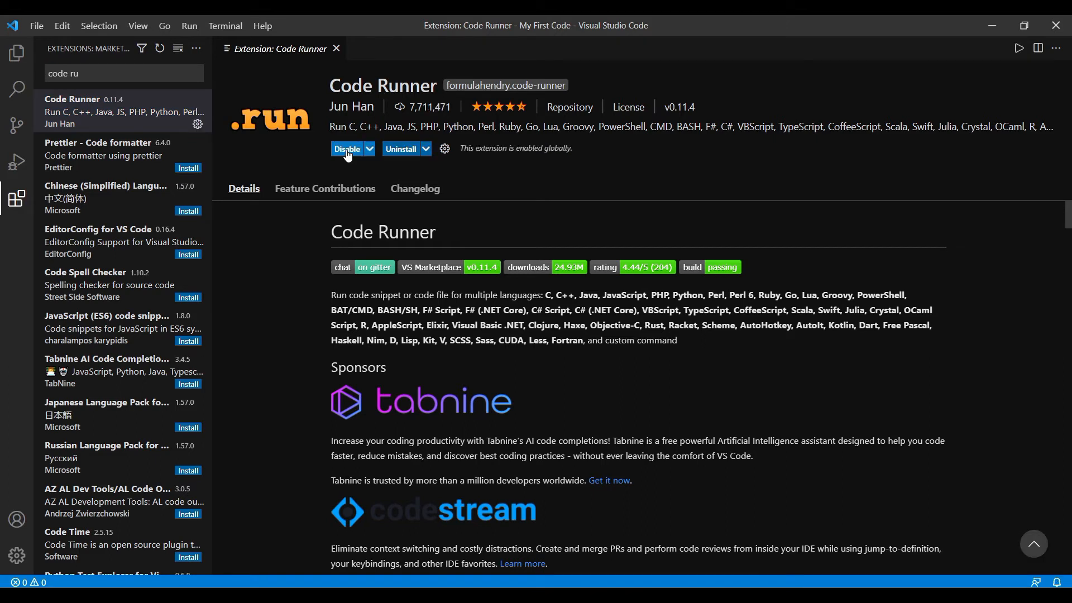
left_click(336, 48)
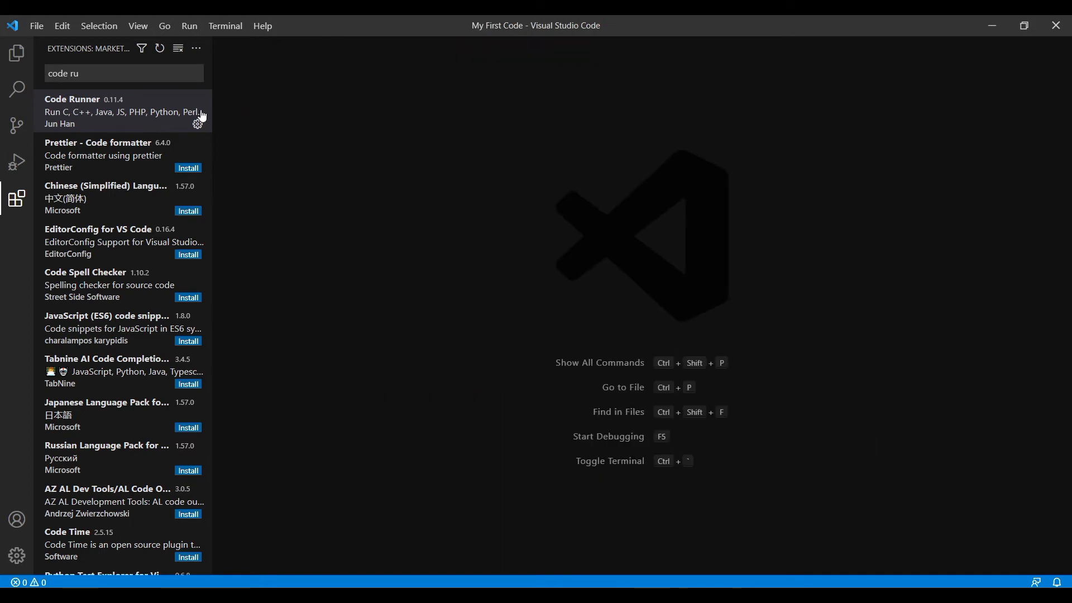
Step: Return to the file explorer view and open the Run Code configuration section of the user extension settings
left_click(17, 53)
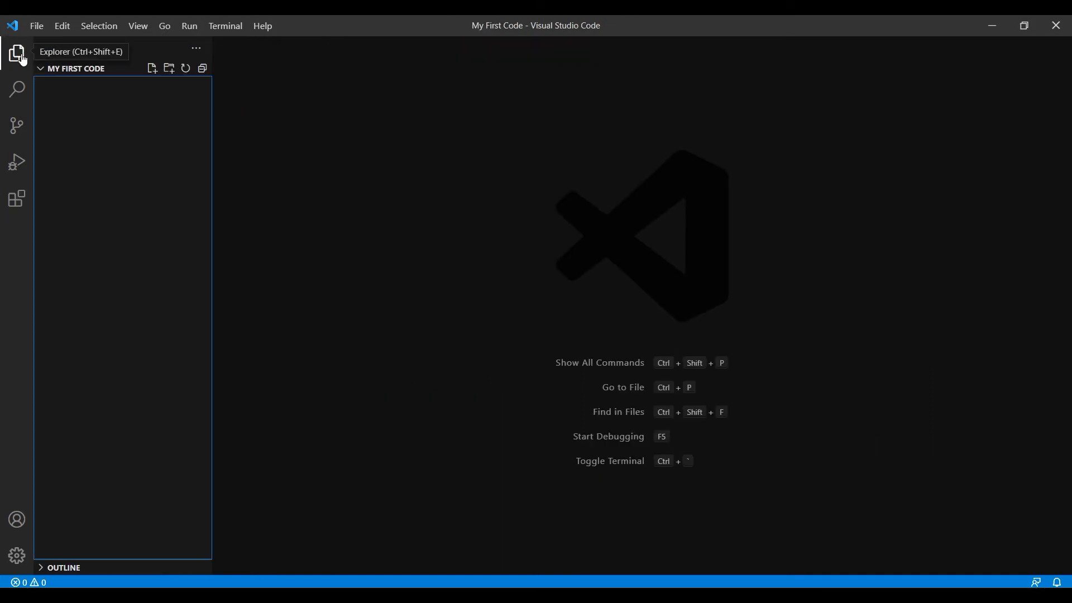
left_click(37, 28)
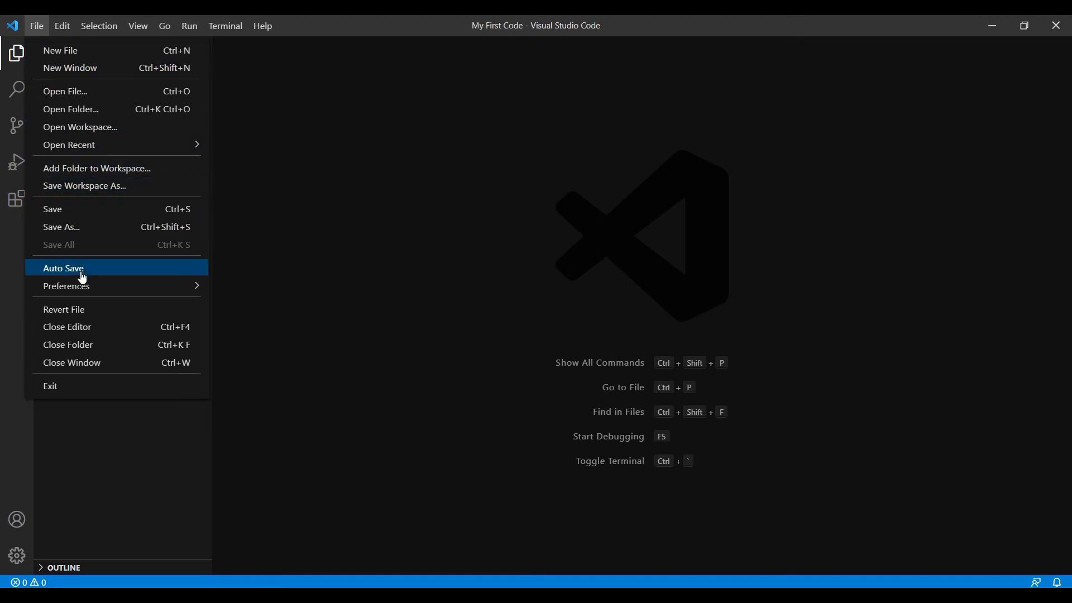
mouse_move(85, 286)
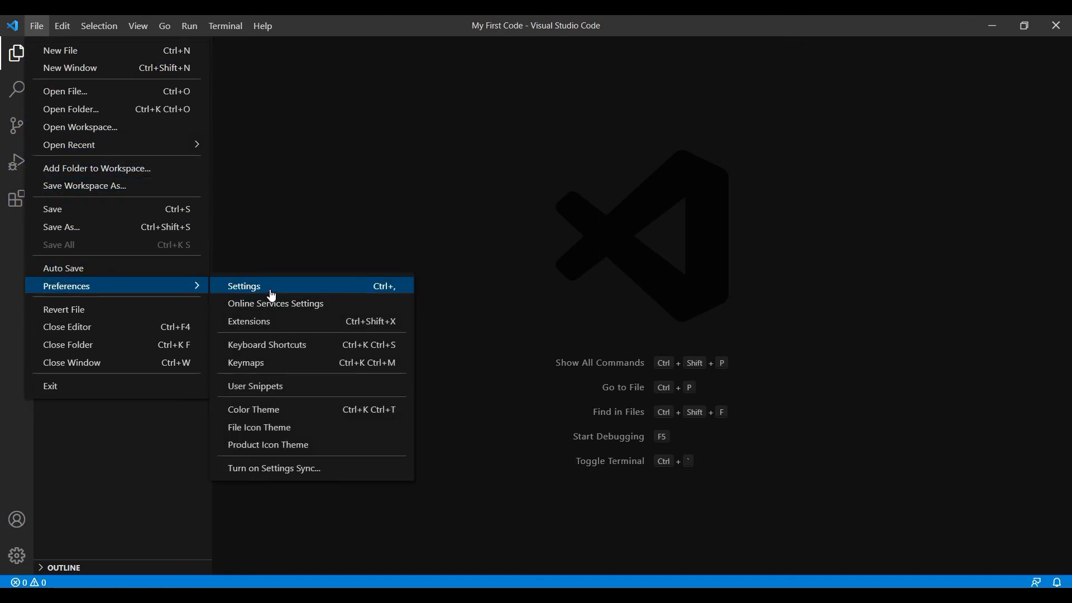
left_click(249, 285)
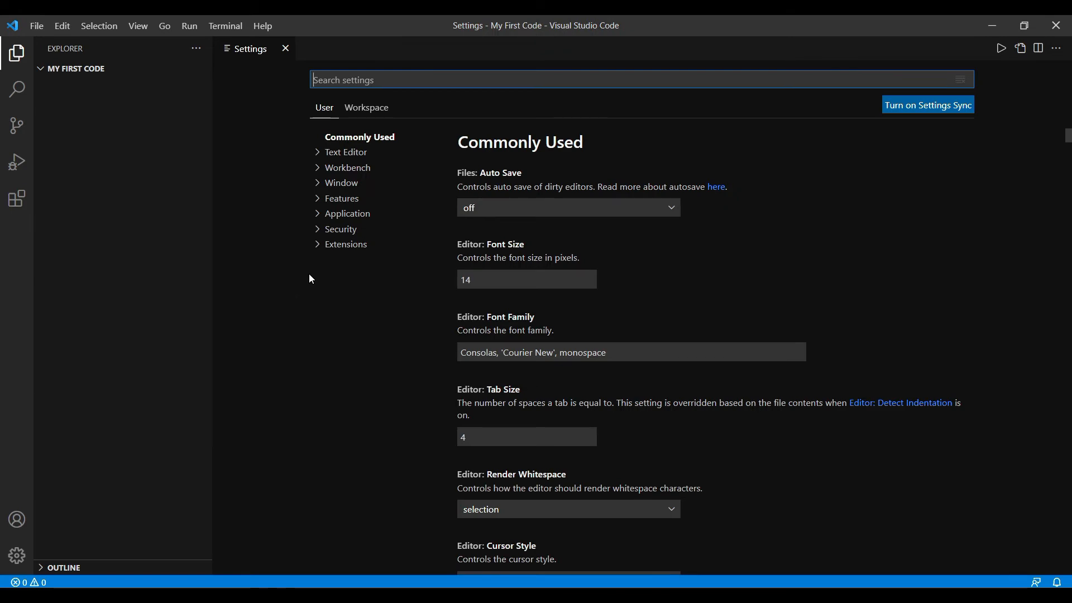
left_click(319, 244)
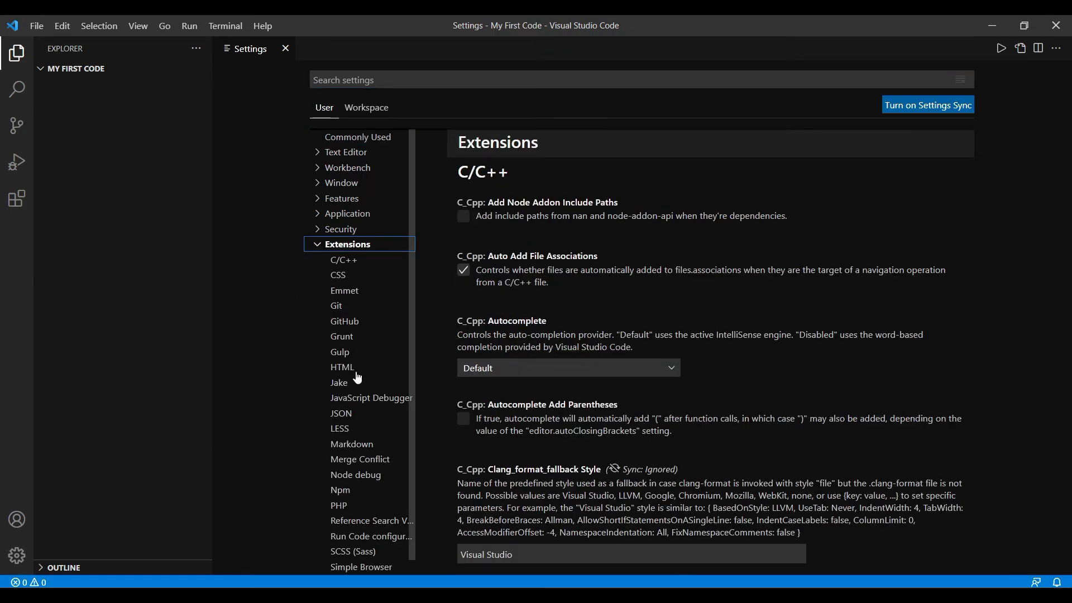
left_click(363, 538)
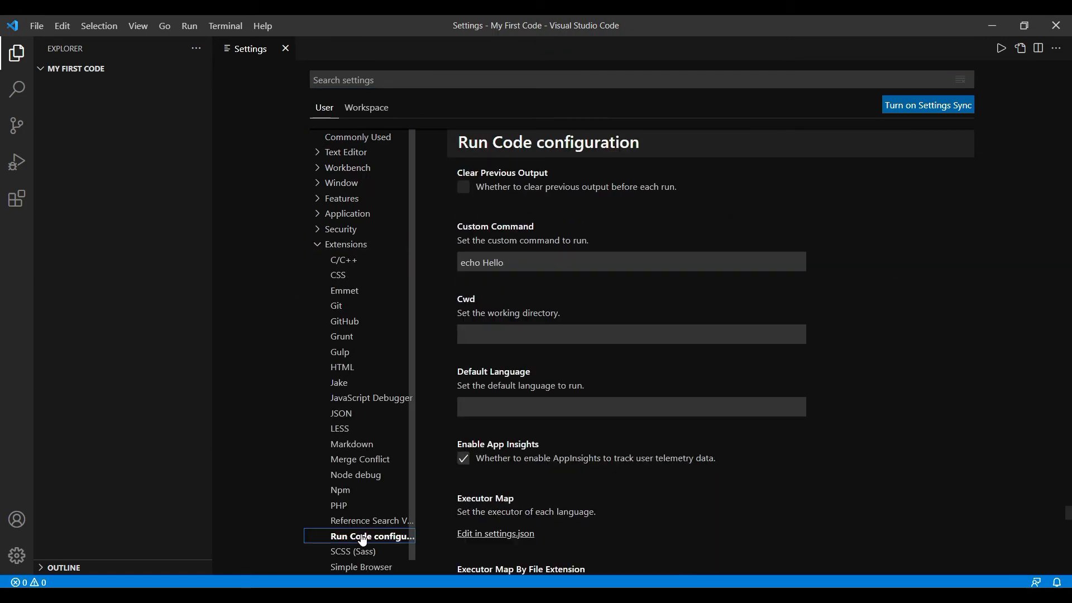
Step: Make sure Run In Terminal is enabled in the Run Code configuration, and close the settings
scroll(956, 302, "down", 1)
scroll(954, 297, "down", 7)
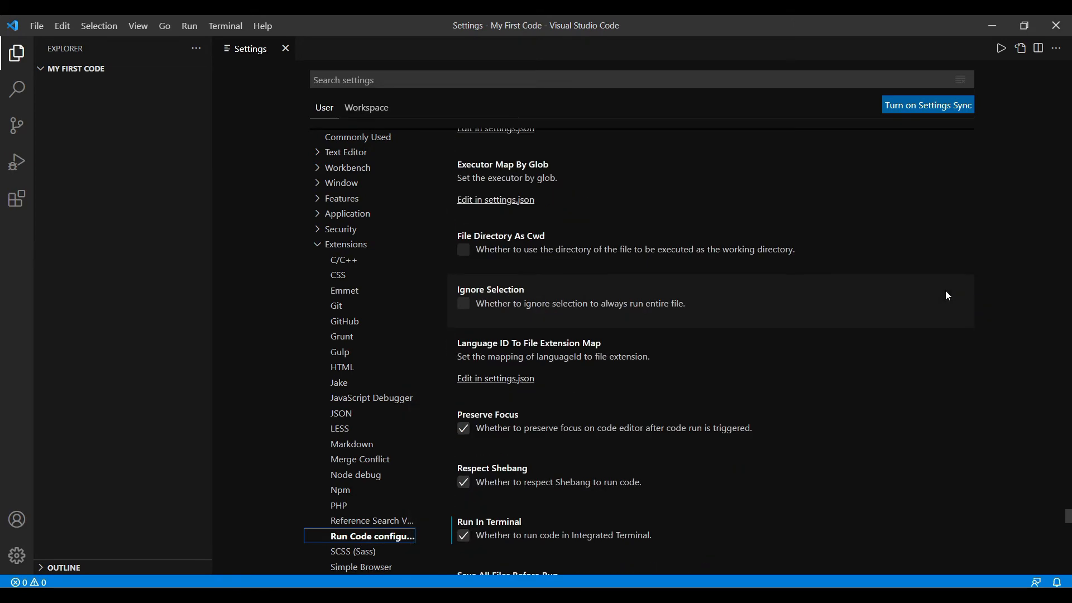
scroll(947, 296, "down", 3)
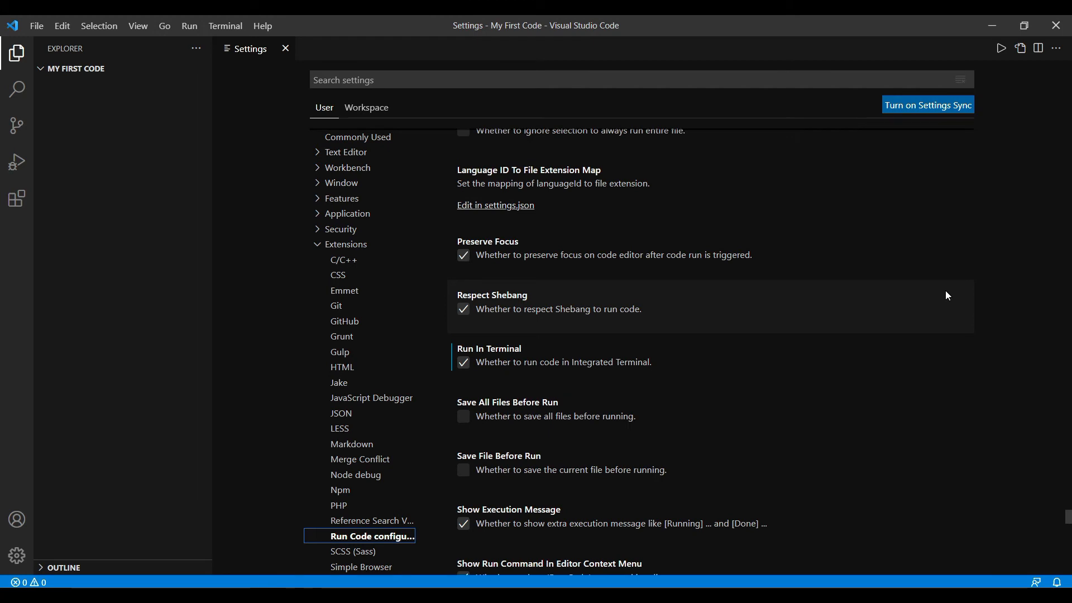
scroll(947, 296, "down", 1)
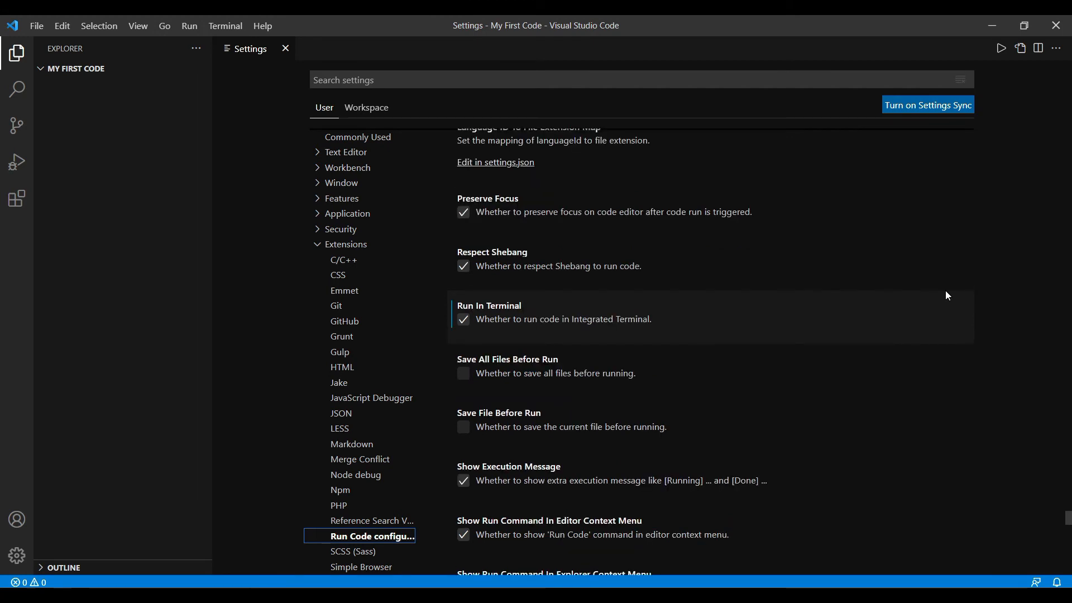
left_click(459, 320)
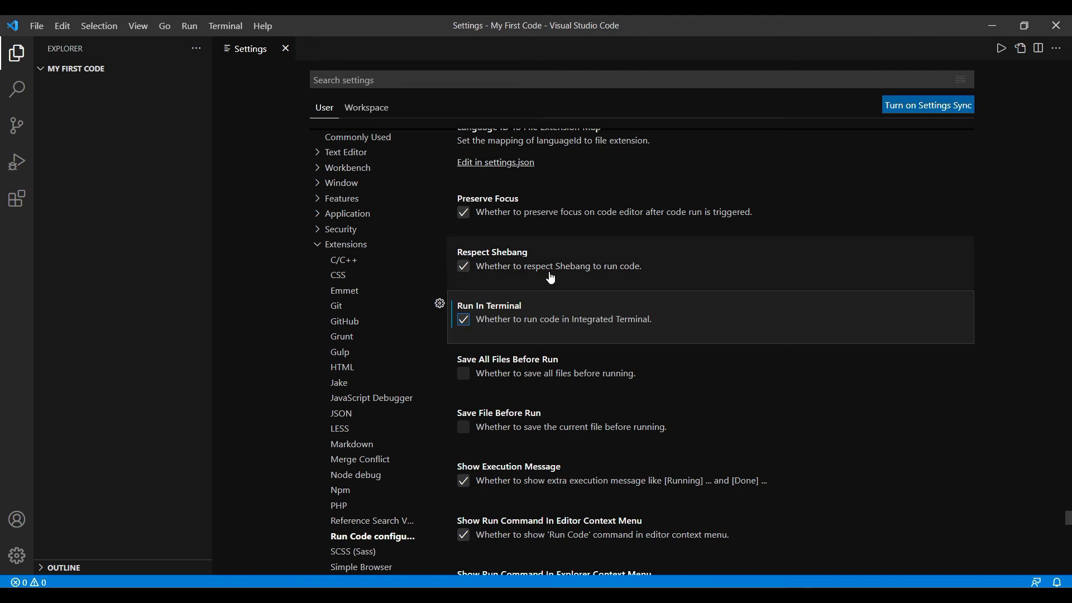
left_click(286, 49)
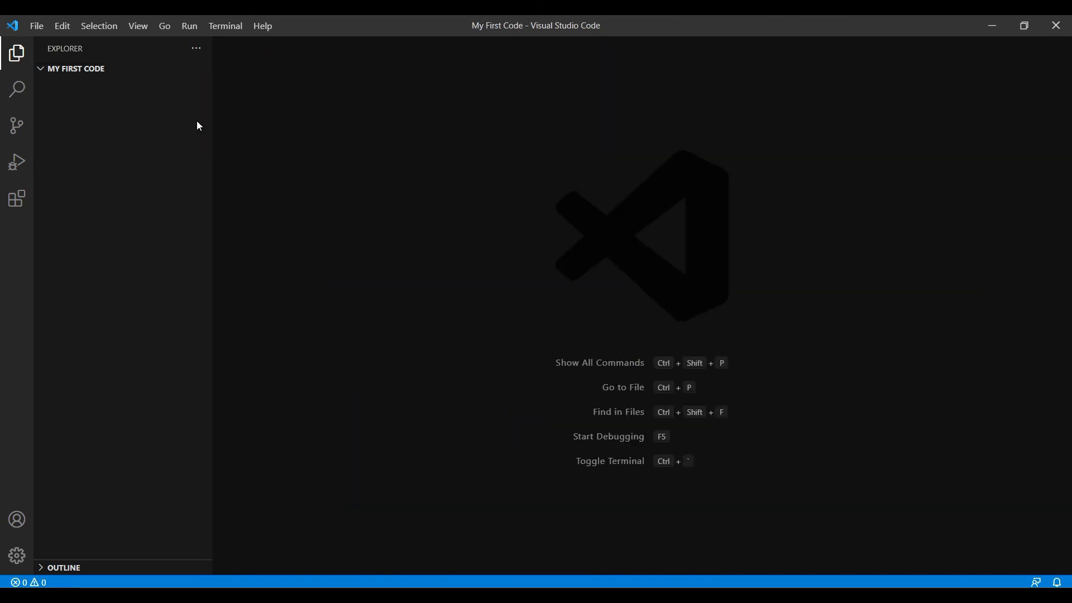
Step: Create a new file and save it as code.c in the My First Code folder
left_click(36, 26)
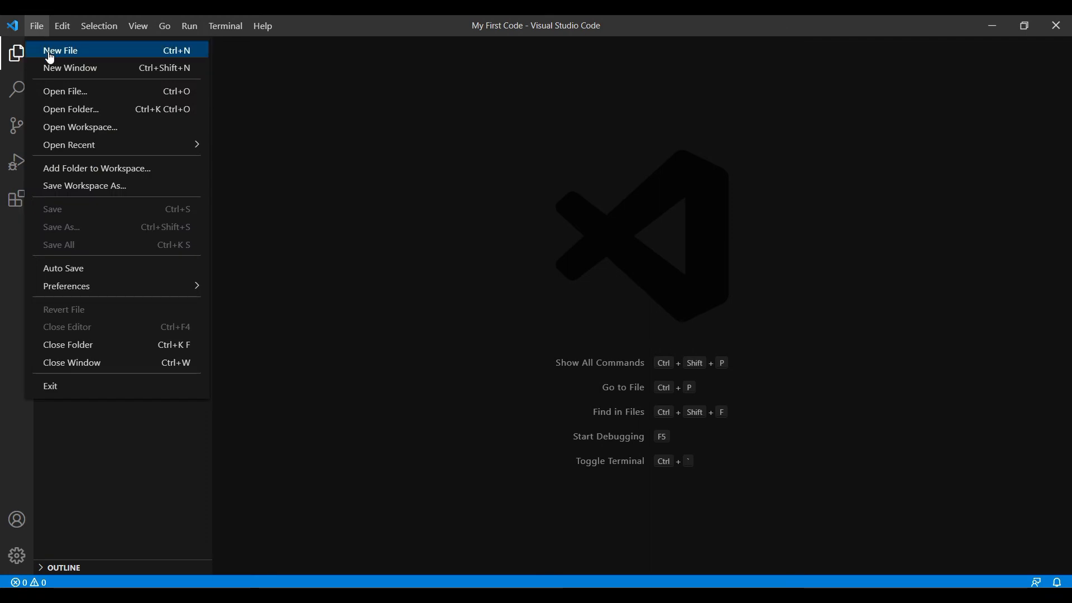
left_click(50, 51)
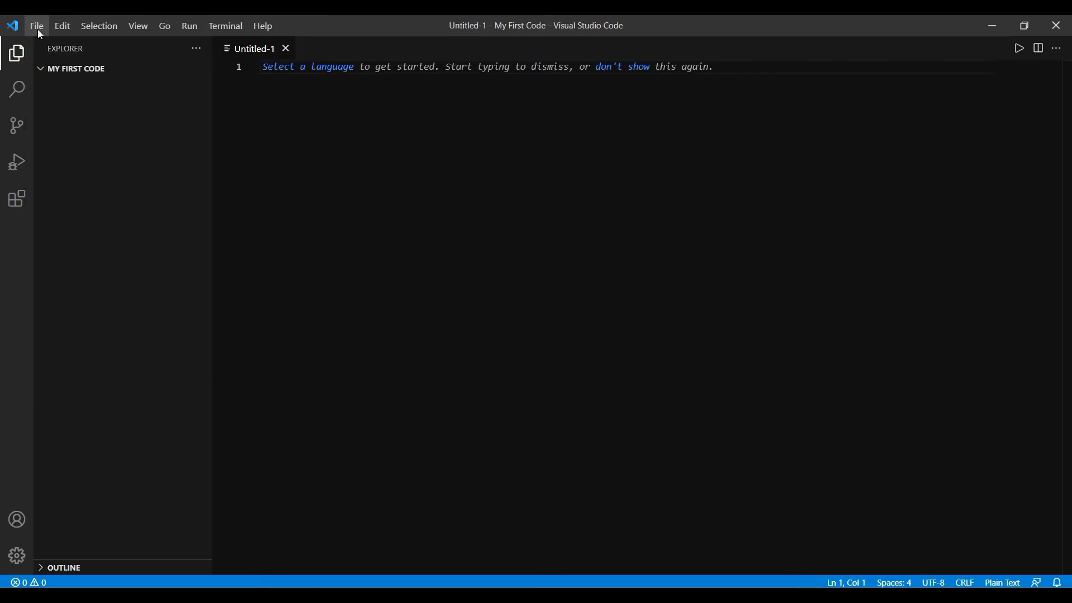
left_click(37, 27)
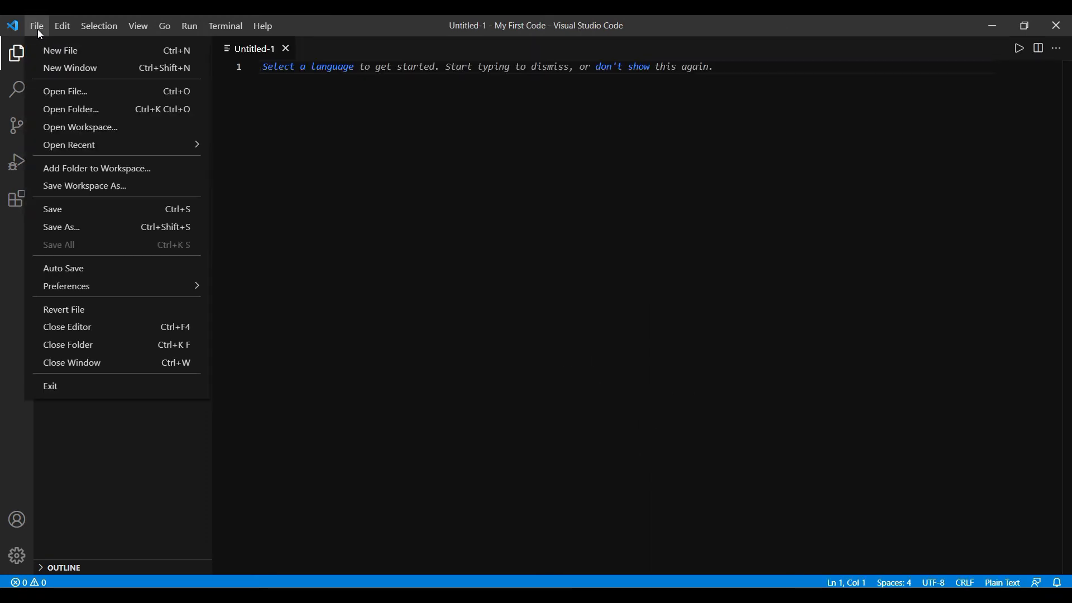
left_click(75, 233)
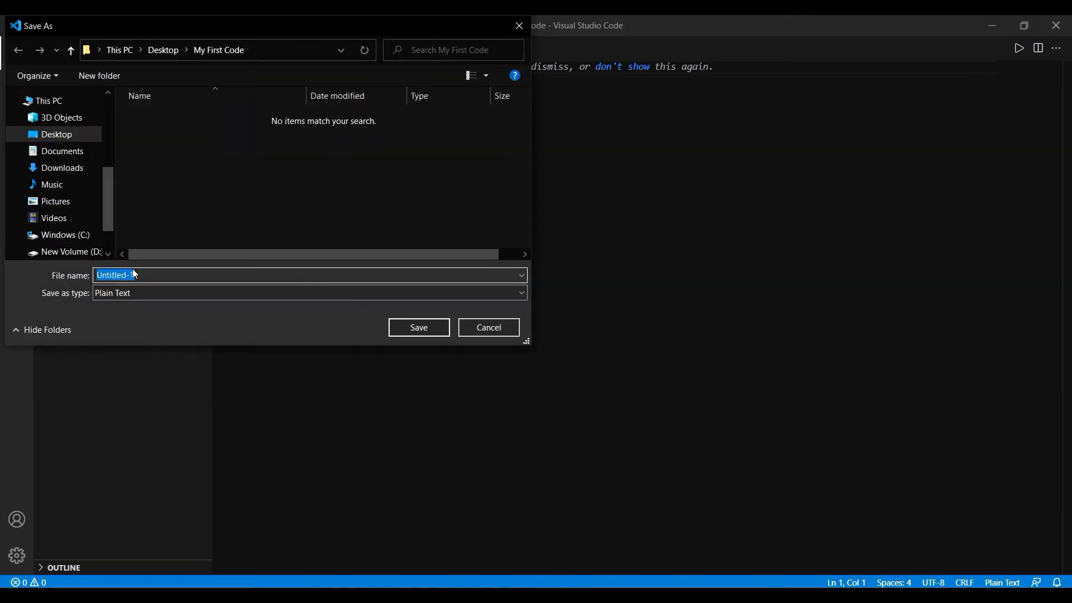
type("code.c")
key("Return")
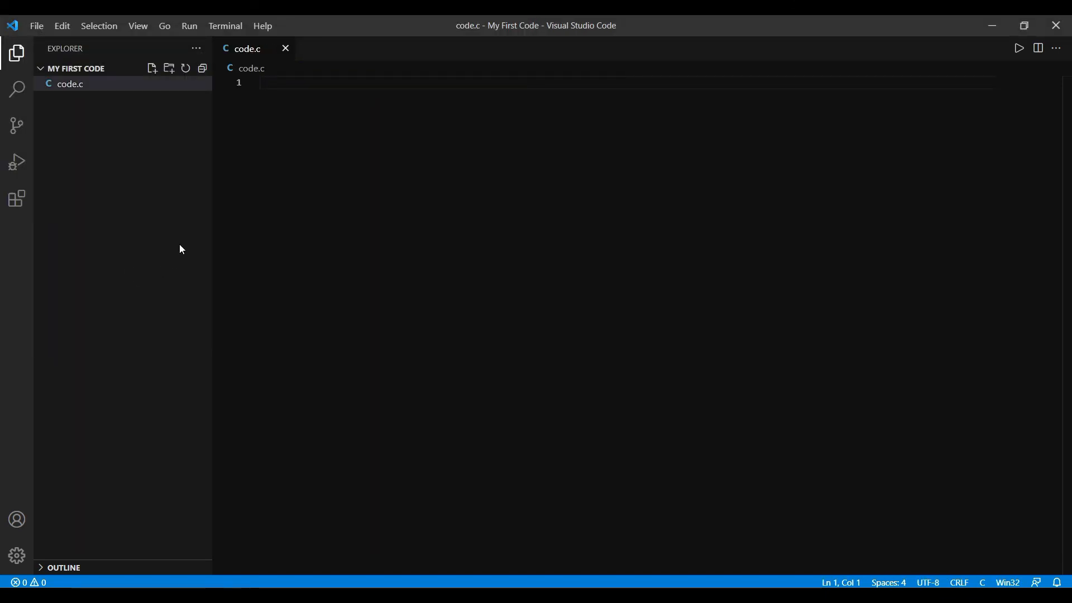
Step: Add the line #include <stdio.h> at the start of code.c
type("#i")
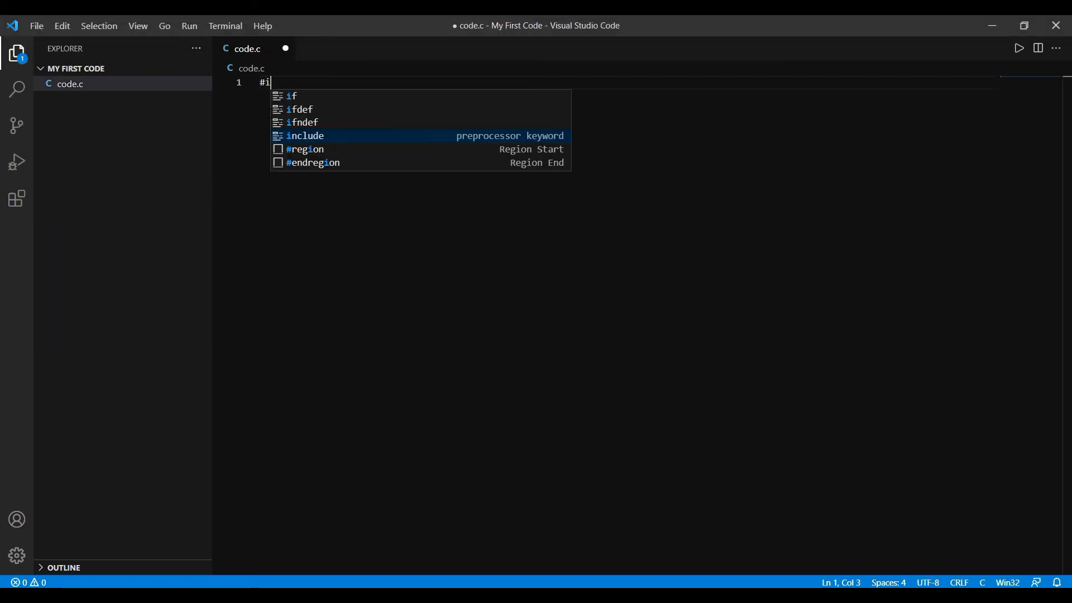
type("nclude<")
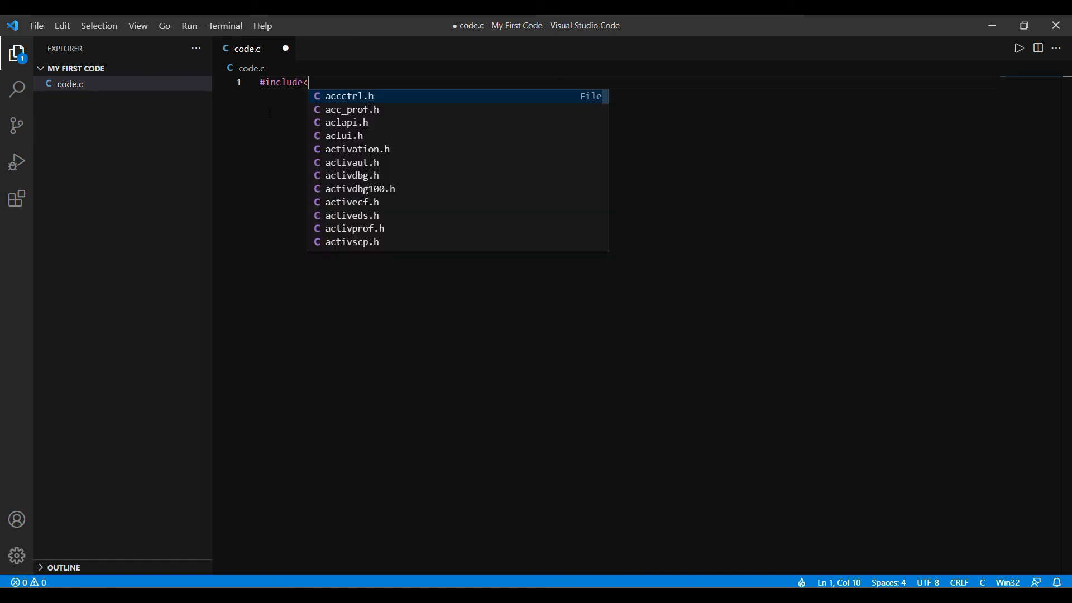
key("Escape")
type("<std")
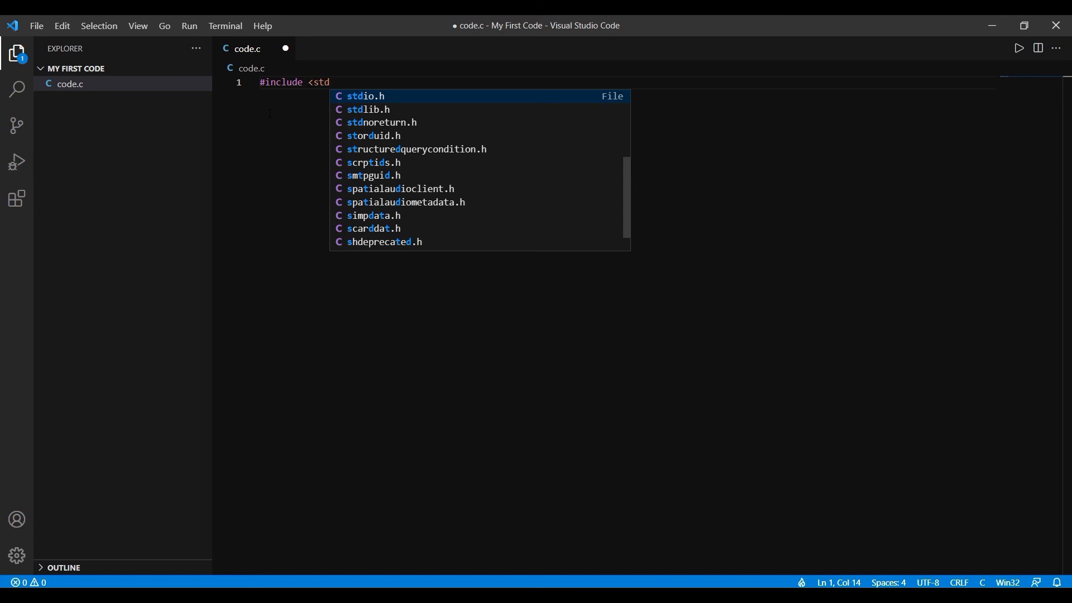
key("Return")
Step: Below the include, leave a blank line and add an int main() function with its braces on the next line
key("Return")
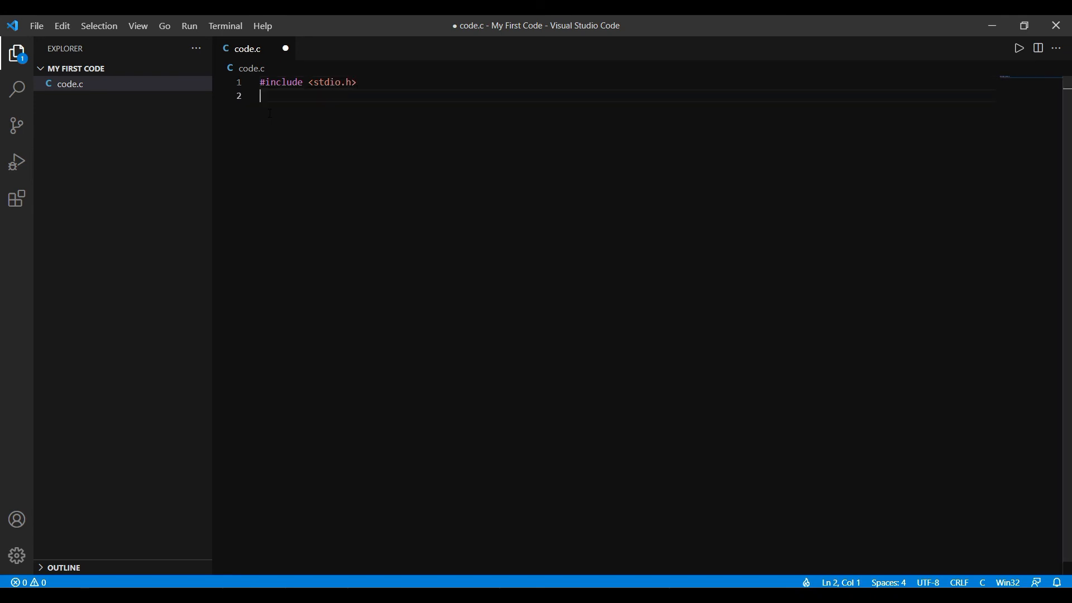
key("Return")
type("int ")
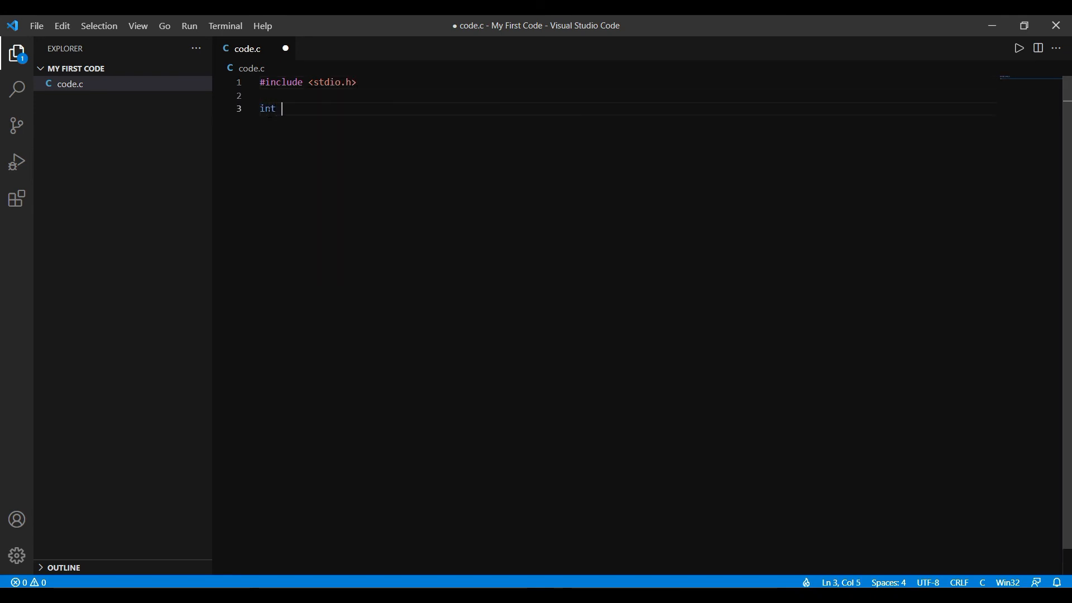
type("main()")
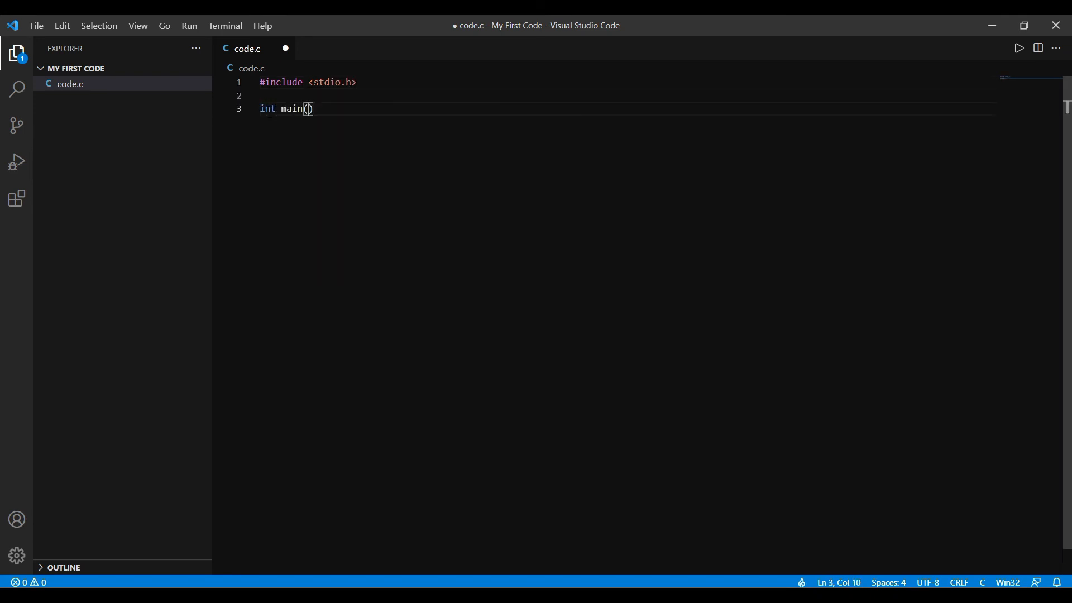
key("Return")
type("{")
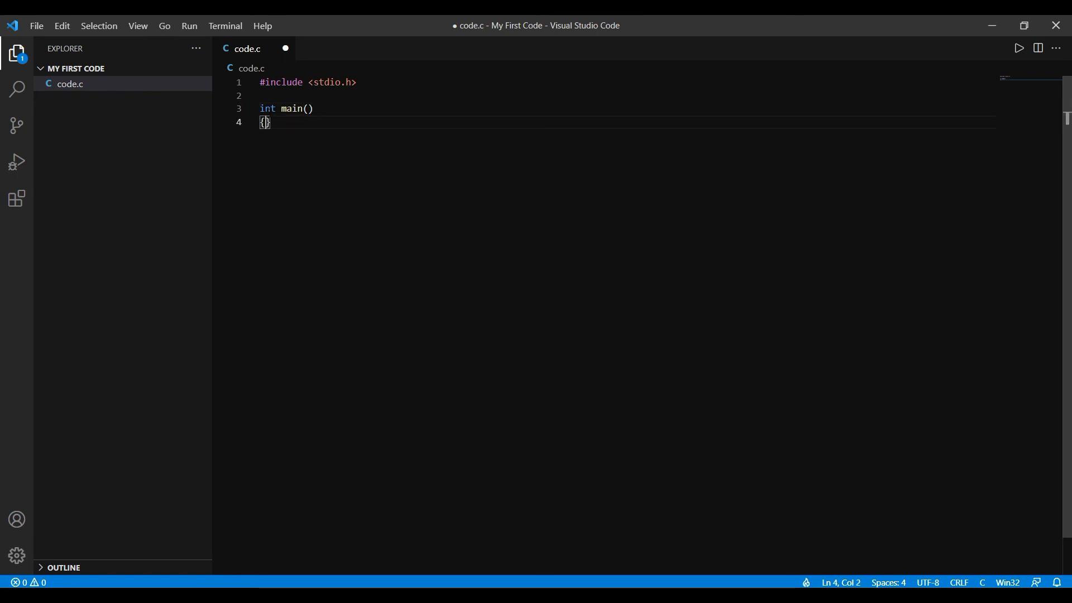
Step: Inside main, write the statement printf("Wel Come to Codex Circuit\n");
key("Return")
type("printf")
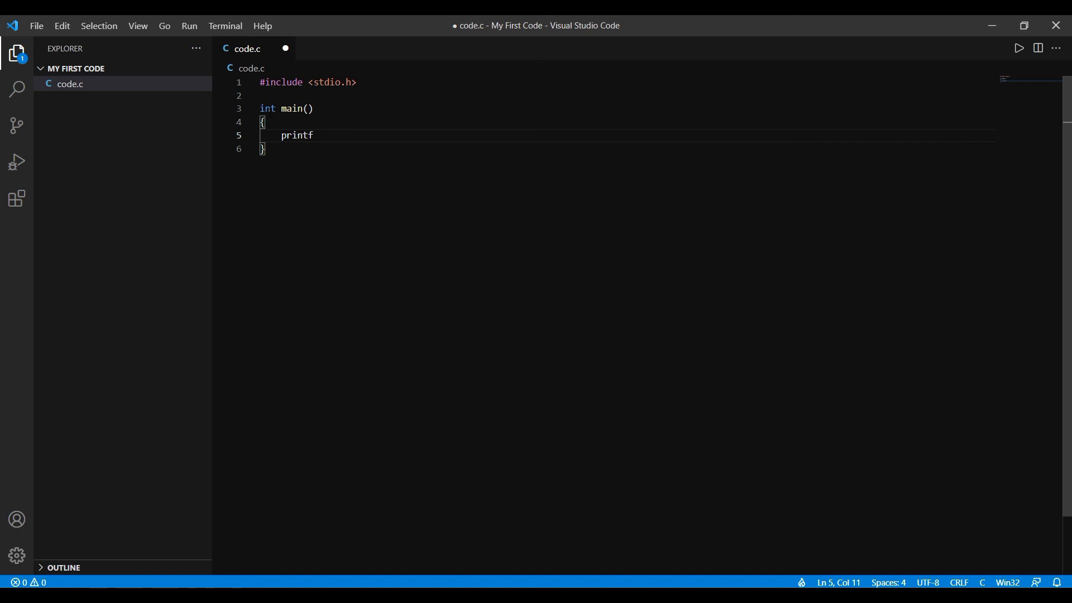
type("(\"")
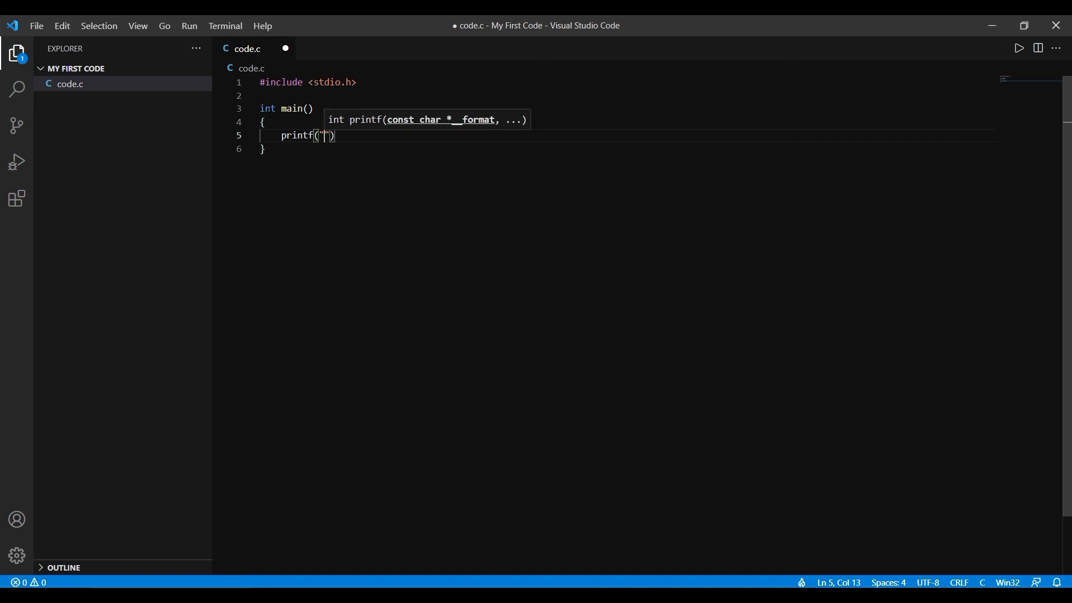
type("We")
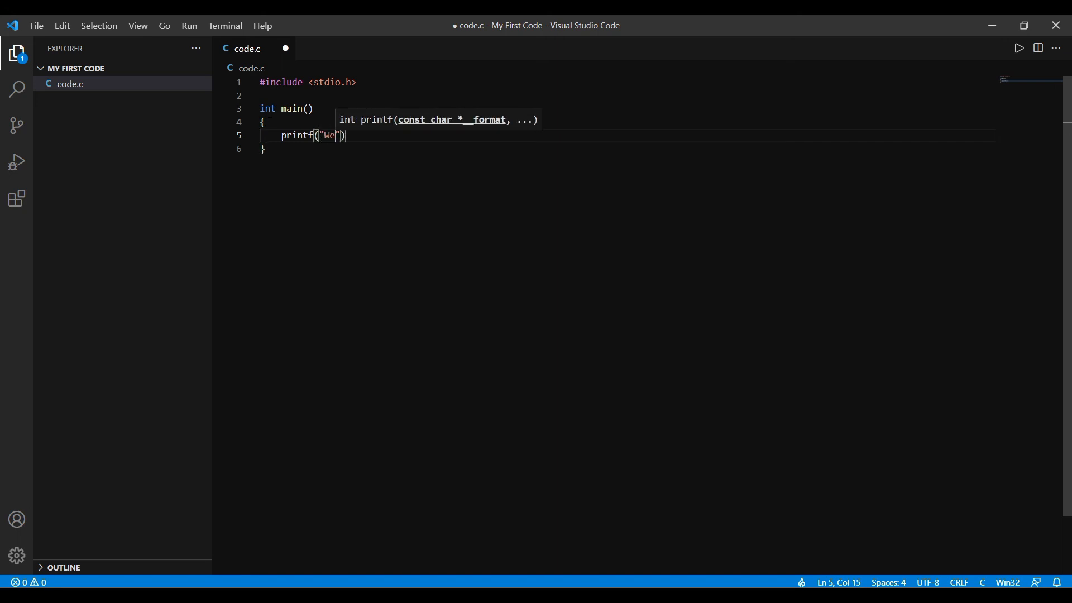
type("l ome")
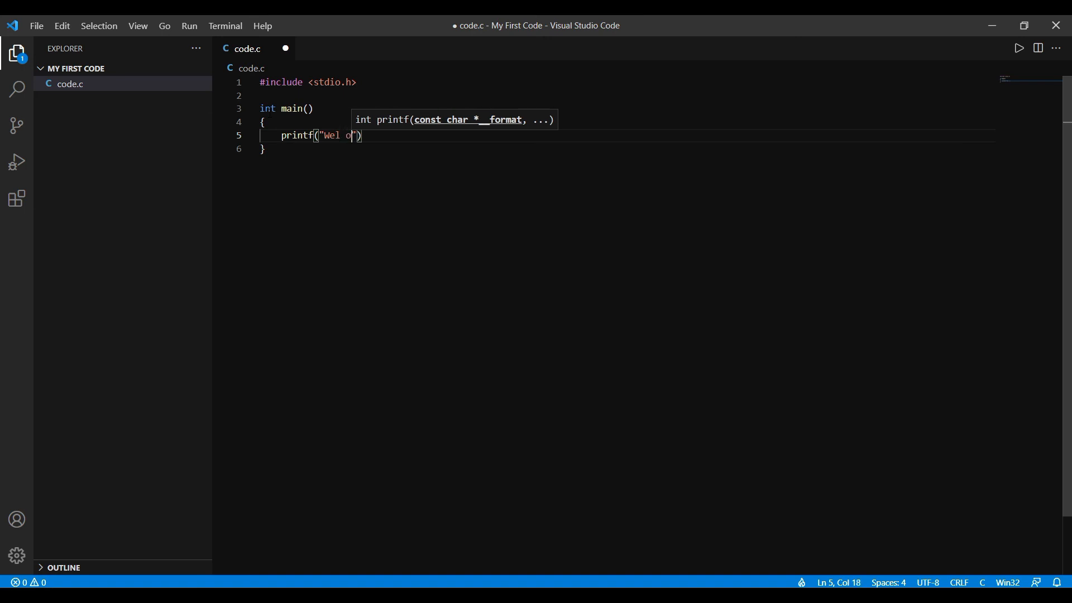
key("BackSpace")
key("BackSpace")
key("BackSpace")
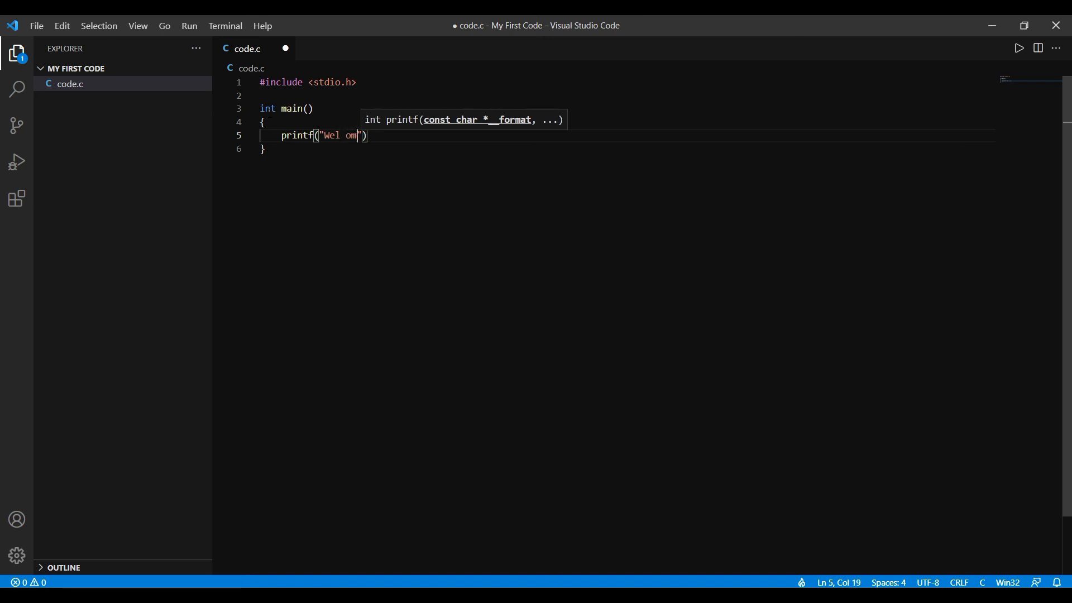
type("Come to")
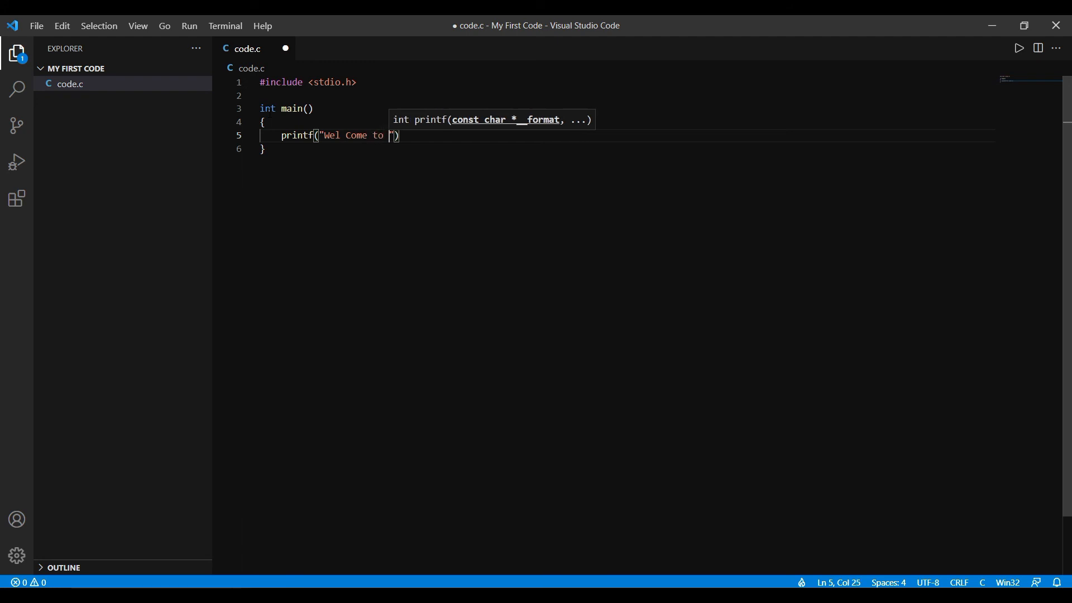
type(" Codex")
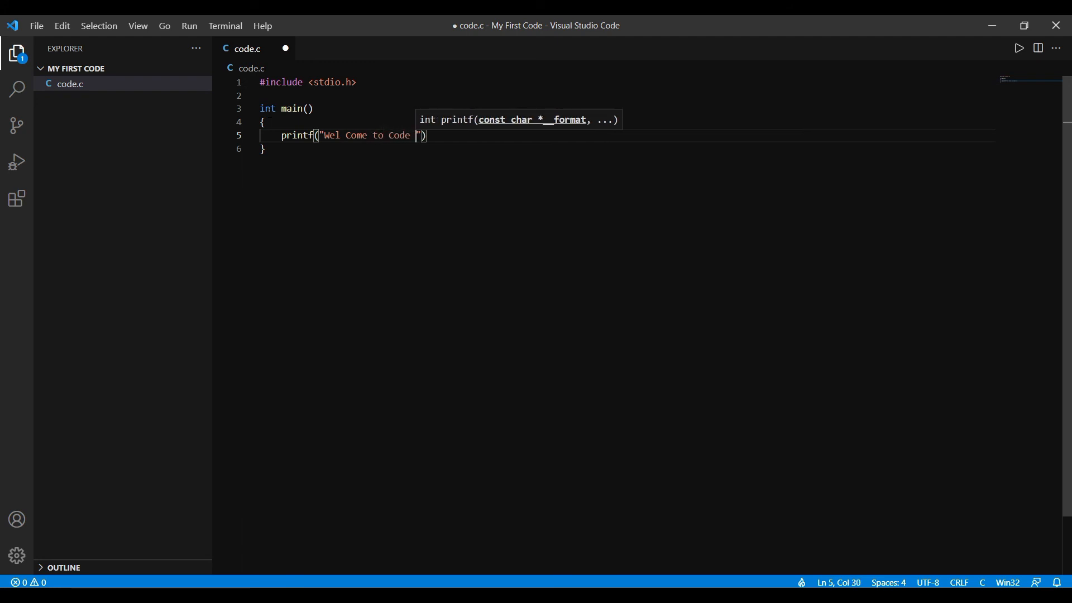
type(" Cir")
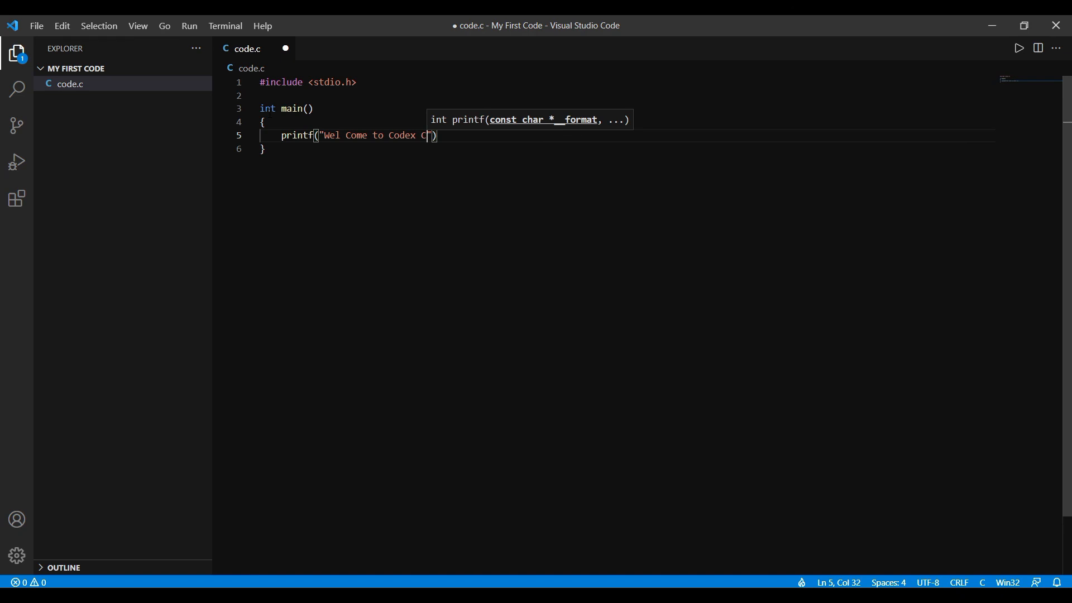
type("cuit")
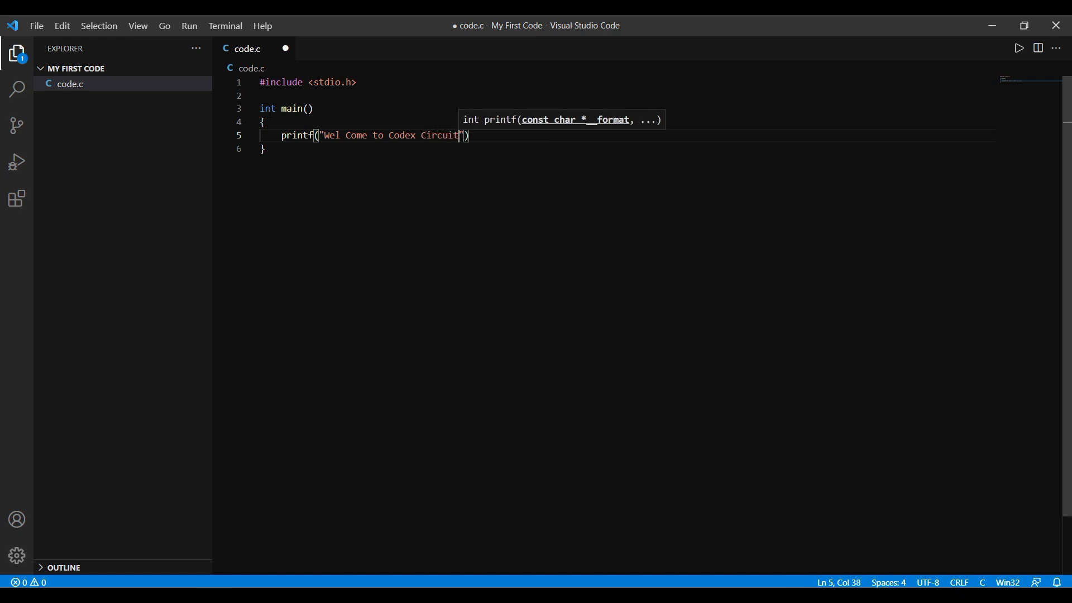
type("\\n")
key("End")
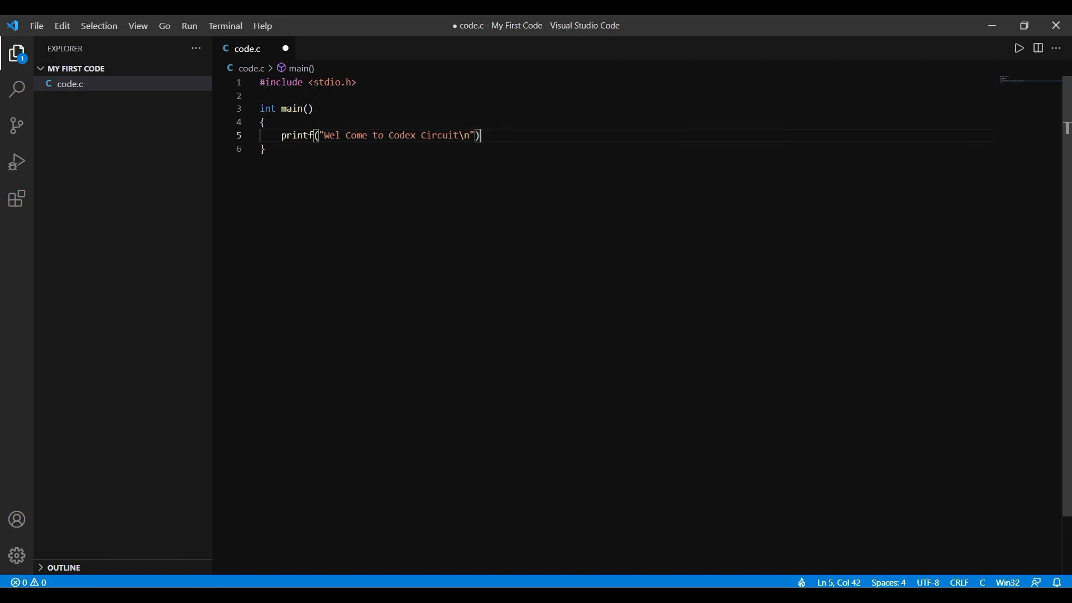
type(";")
Step: Add return 0; on a new line after the printf statement and save code.c
key("Return")
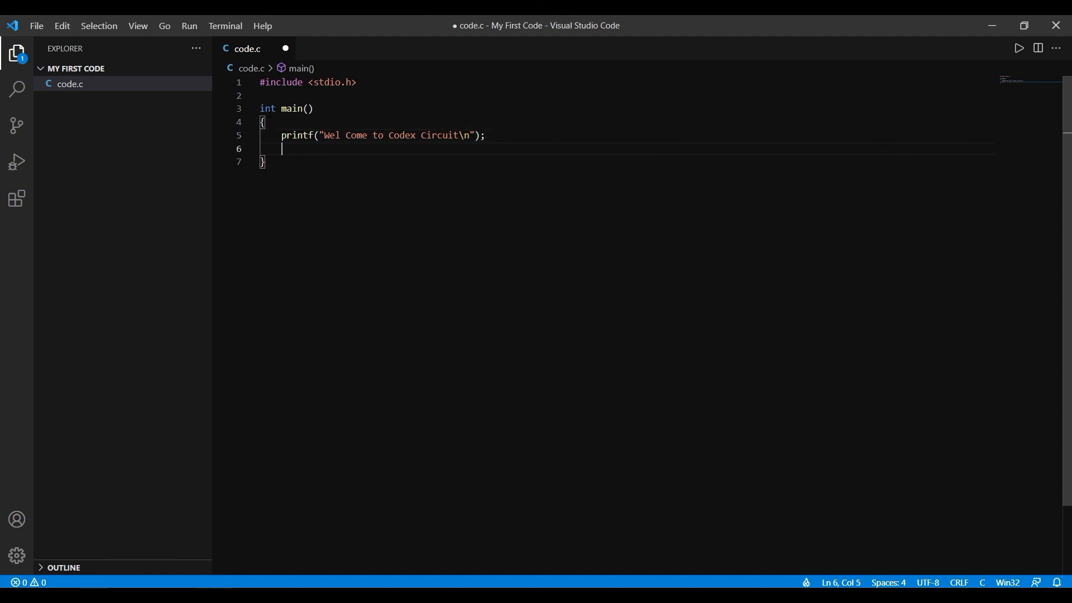
type("return 0;")
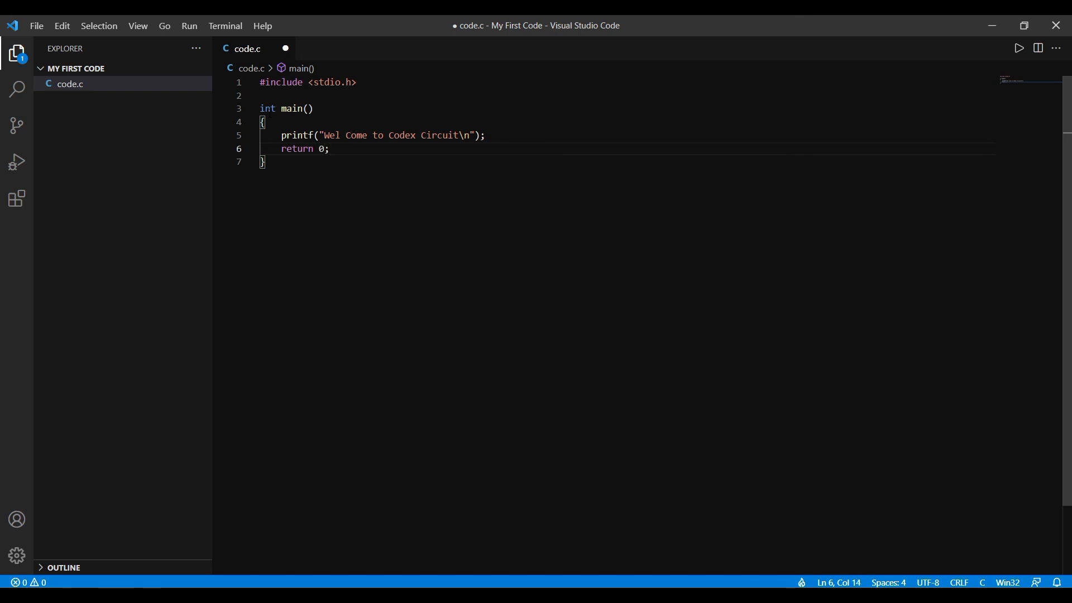
key("ctrl+s")
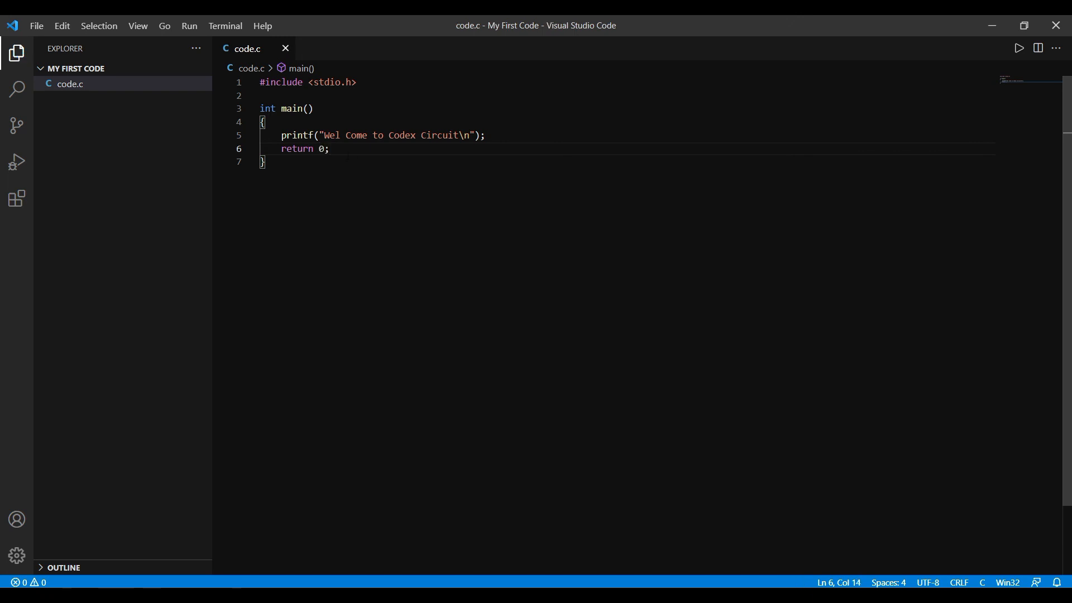
Step: Run code.c with Code Runner and highlight the program's output line in the terminal
key("ctrl+alt+n")
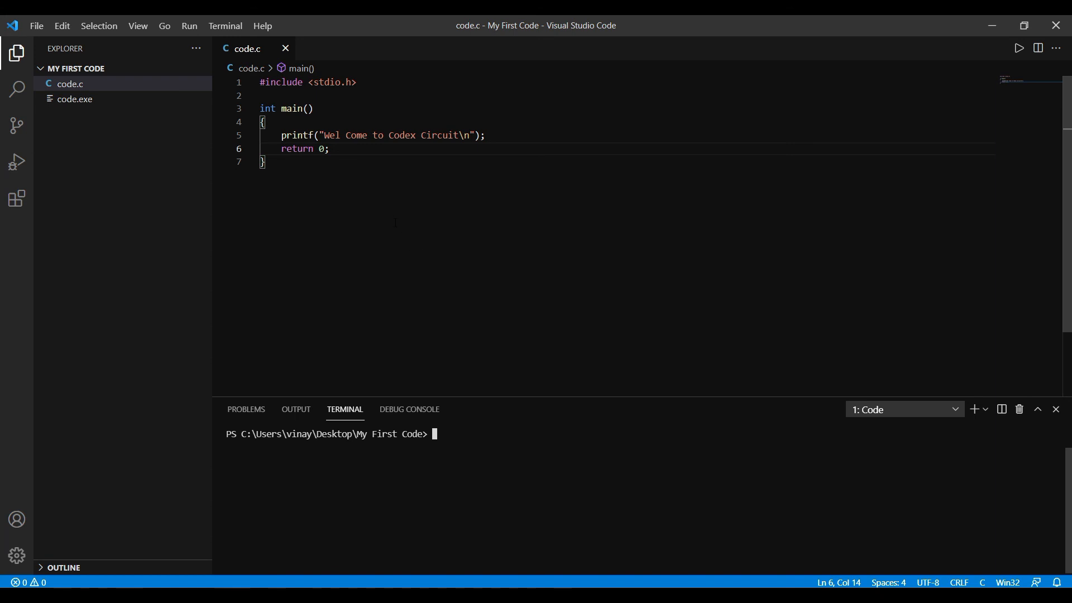
right_click(395, 223)
left_click(413, 234)
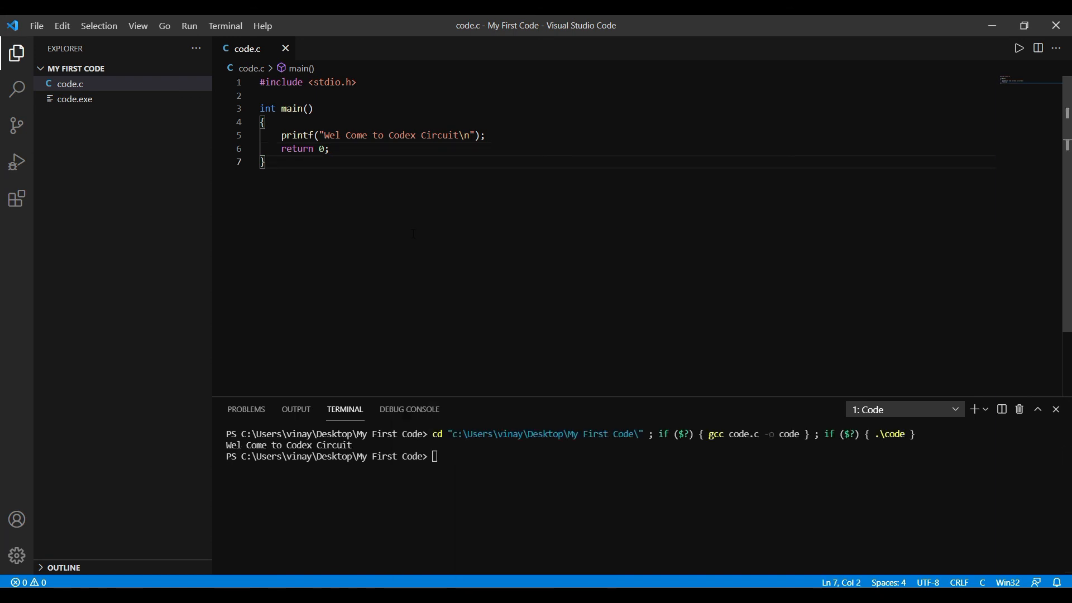
left_click_drag(356, 445, 227, 445)
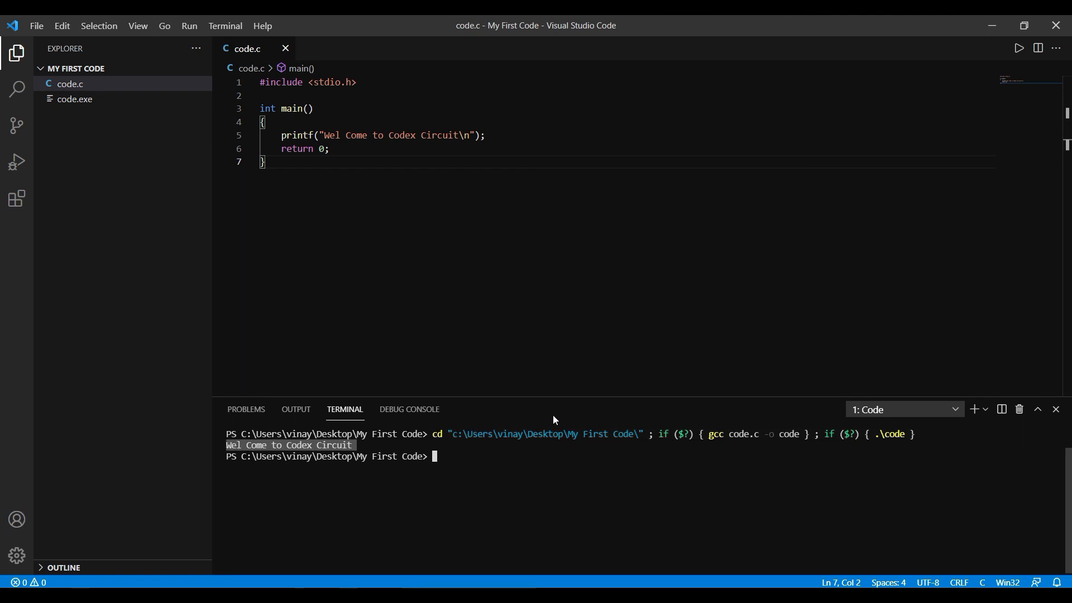
left_click(596, 308)
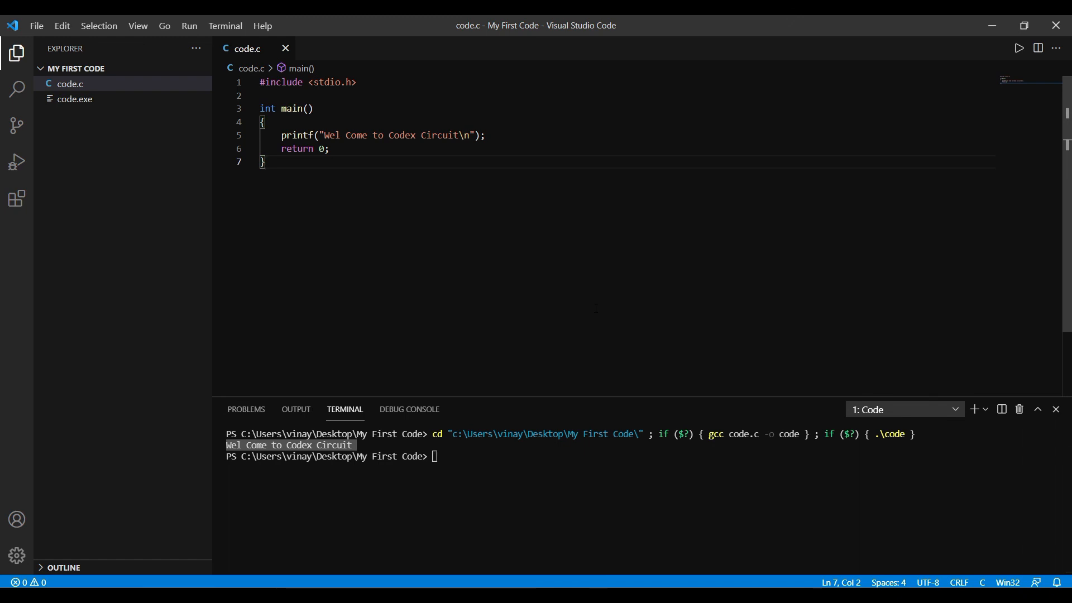